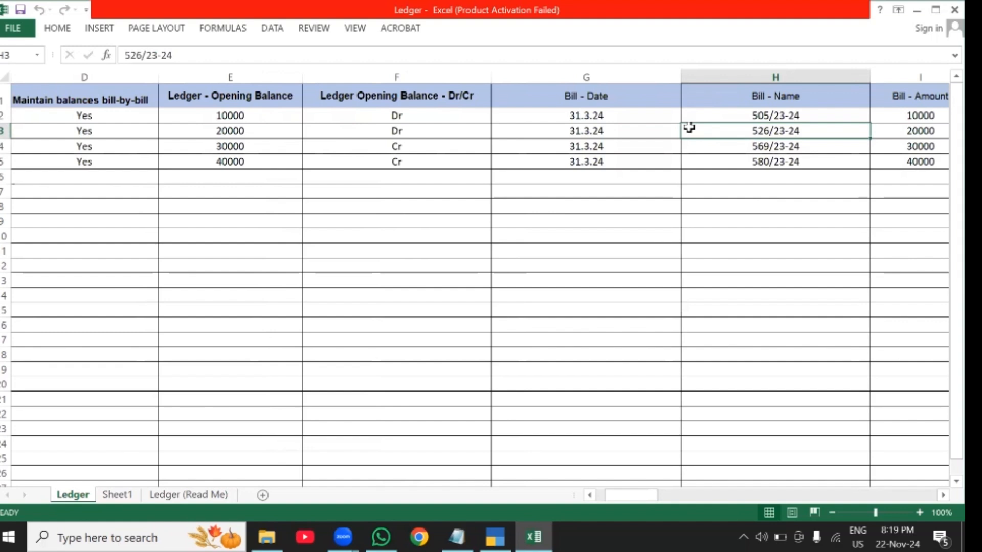
Review the Ledger sheet's columns from the bill details and address through to GST Registration - GSTIN/UIN
key("Right")
key("Right")
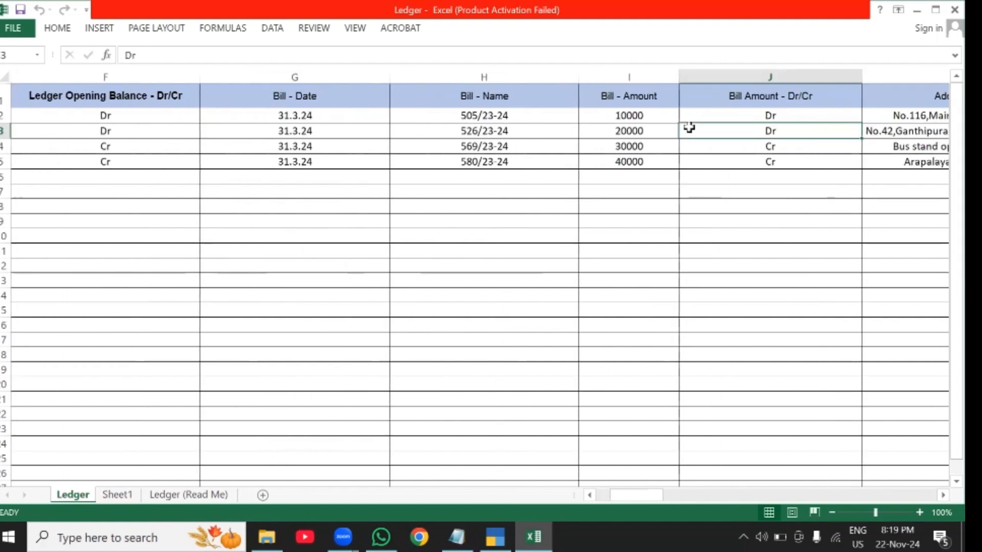
key("Right")
key("Right")
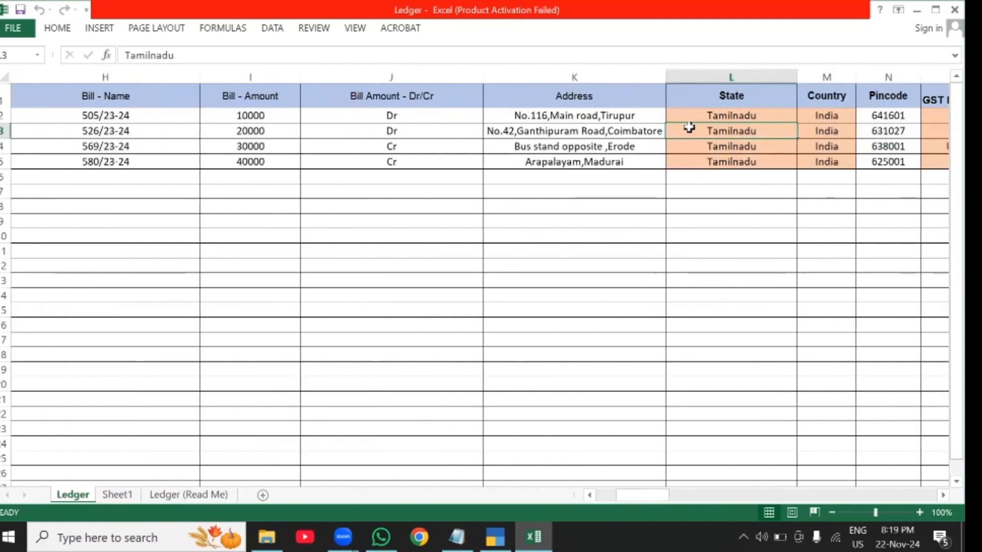
key("Right")
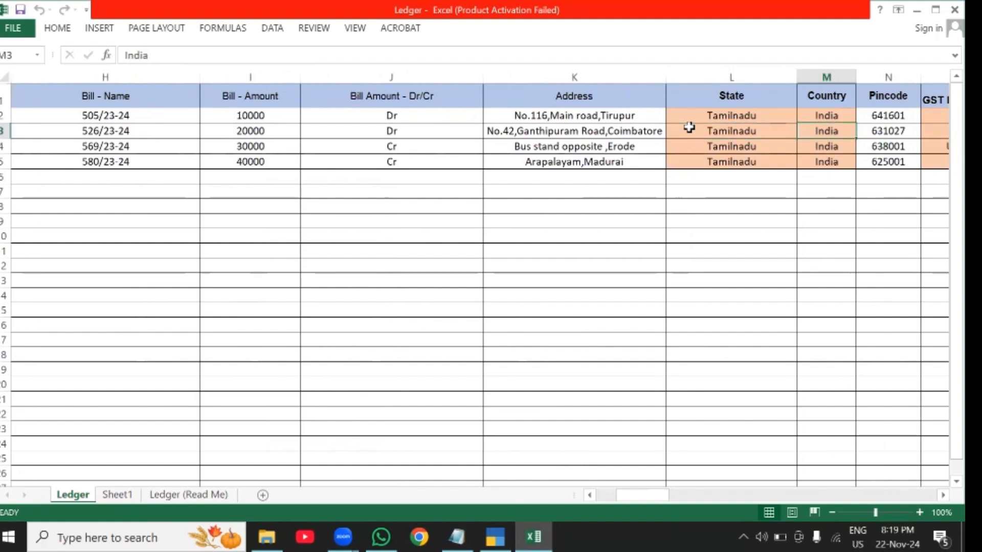
key("Right")
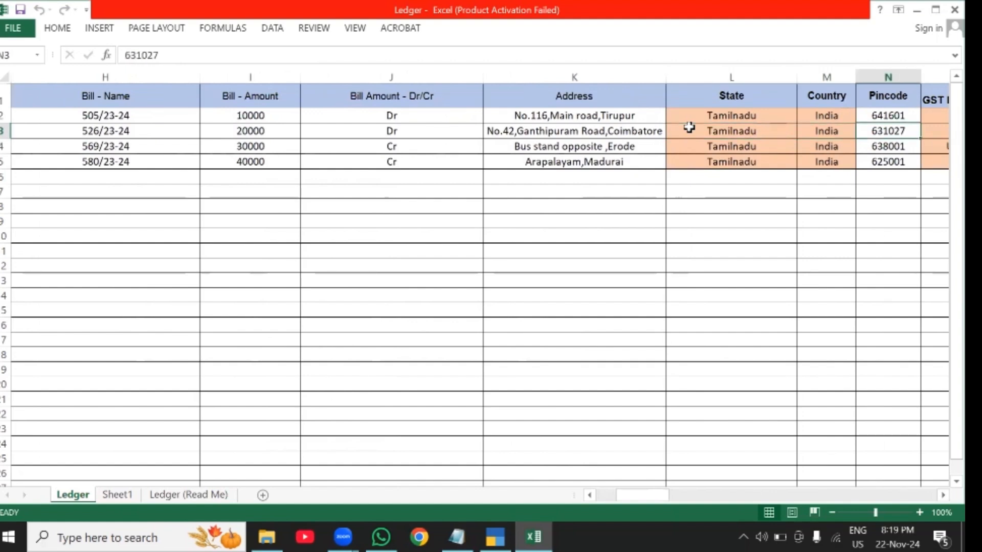
key("Right")
key("Right")
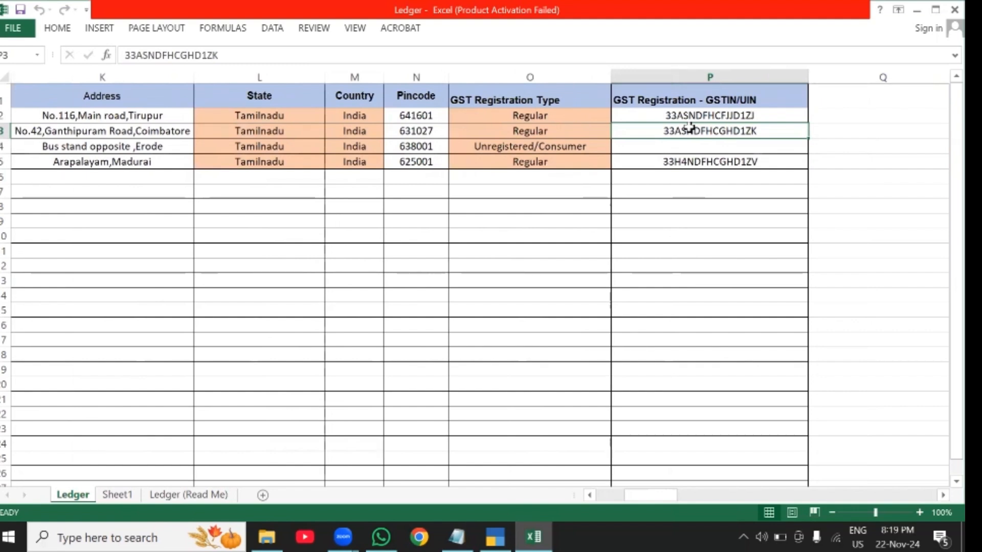
scroll(689, 128, "right", 1)
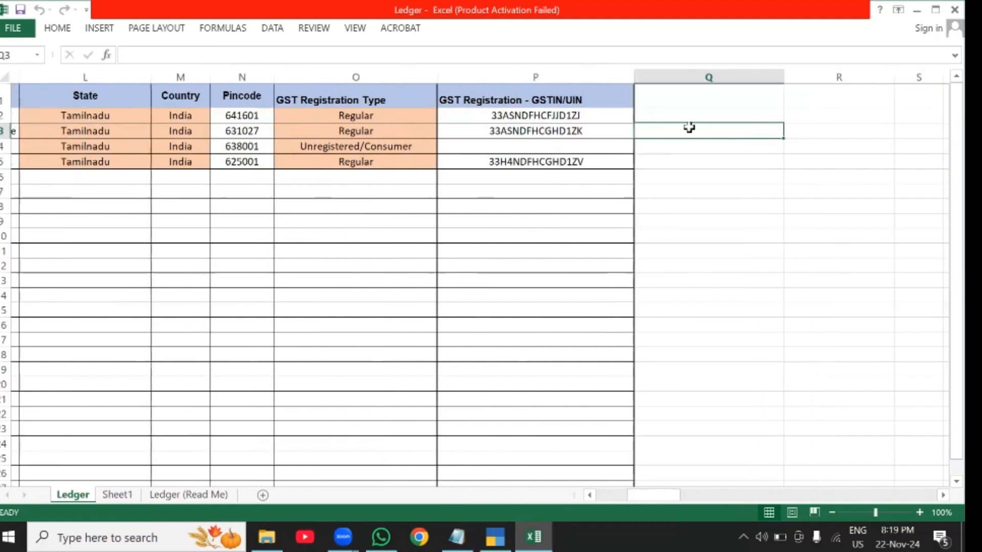
key("Left")
key("Left")
left_click(689, 128)
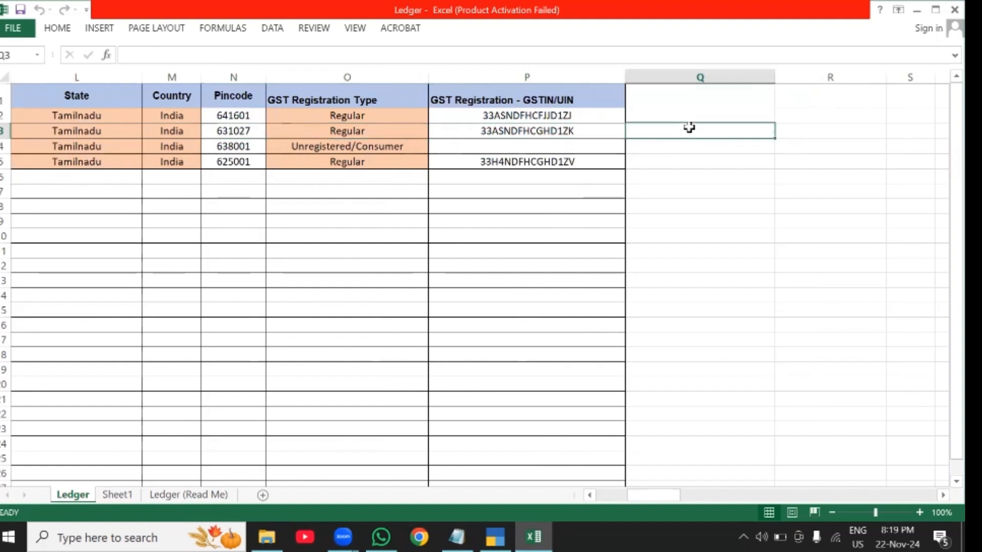
Return to the Ledger sheet's Name column and view the Ledger workbook in the IMPORT FILES folder in File Explorer
key("Left")
key("Left")
key("Left")
key("Left")
key("Left")
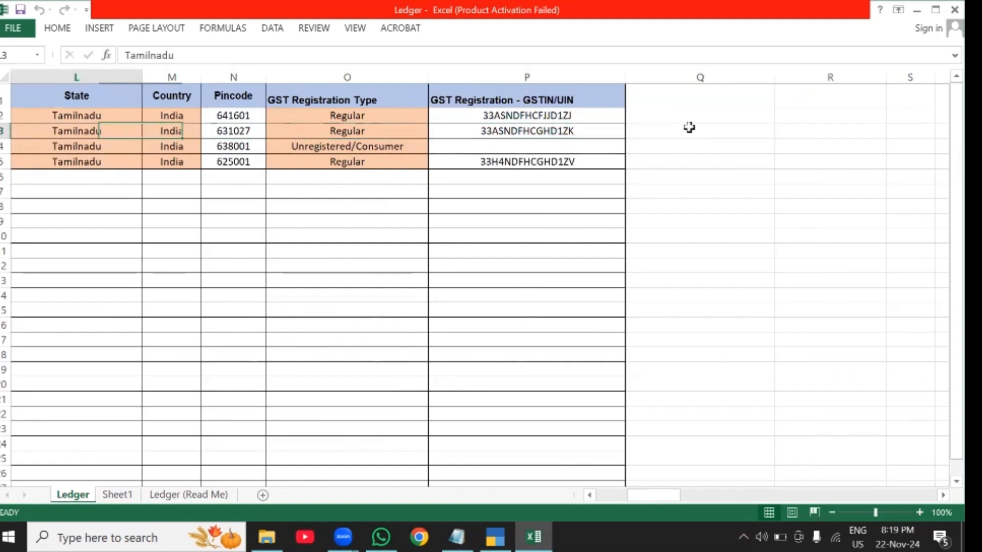
key("Left")
key("Left")
key("Left")
key("Left")
key("Left")
key("Left")
key("Left")
key("Left")
key("Left")
key("Left")
key("Left")
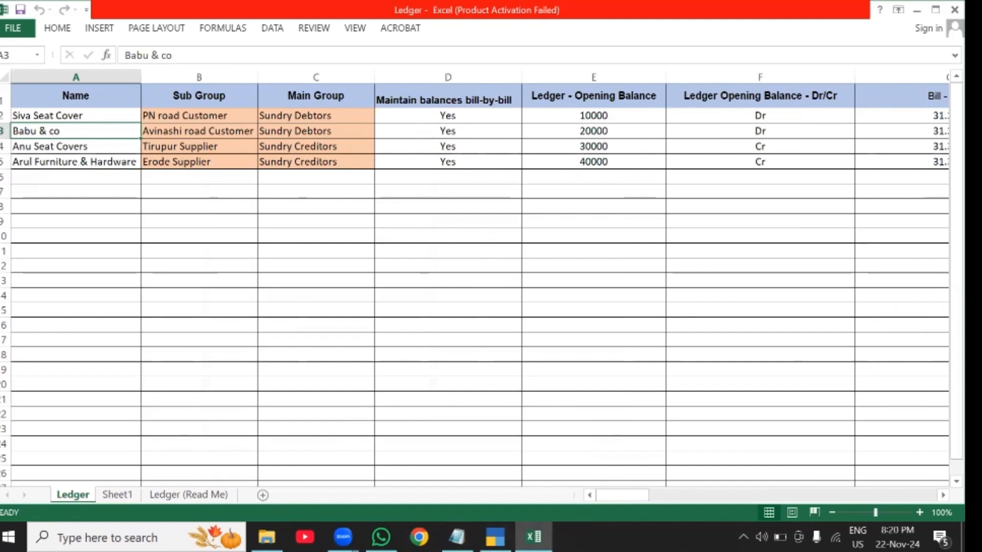
left_click(267, 537)
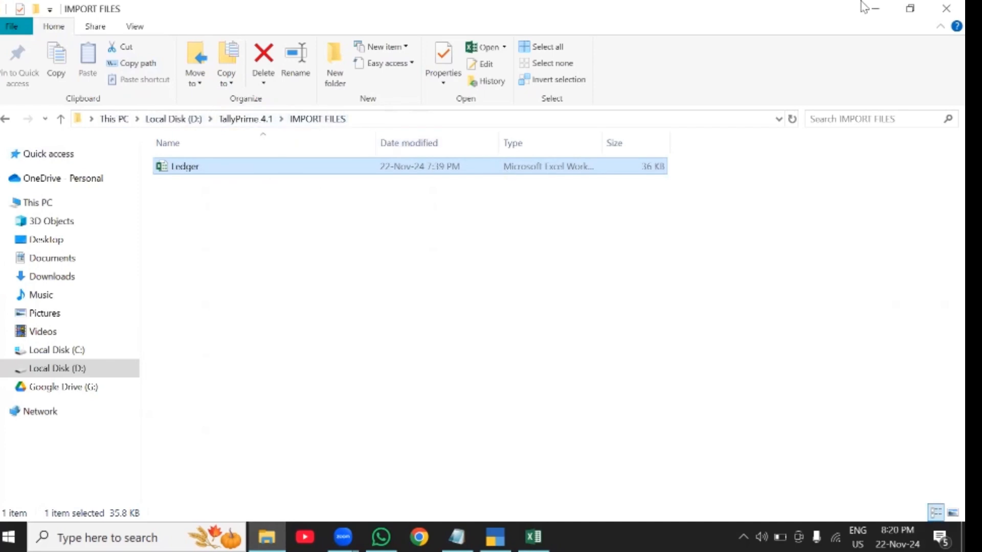
left_click(875, 8)
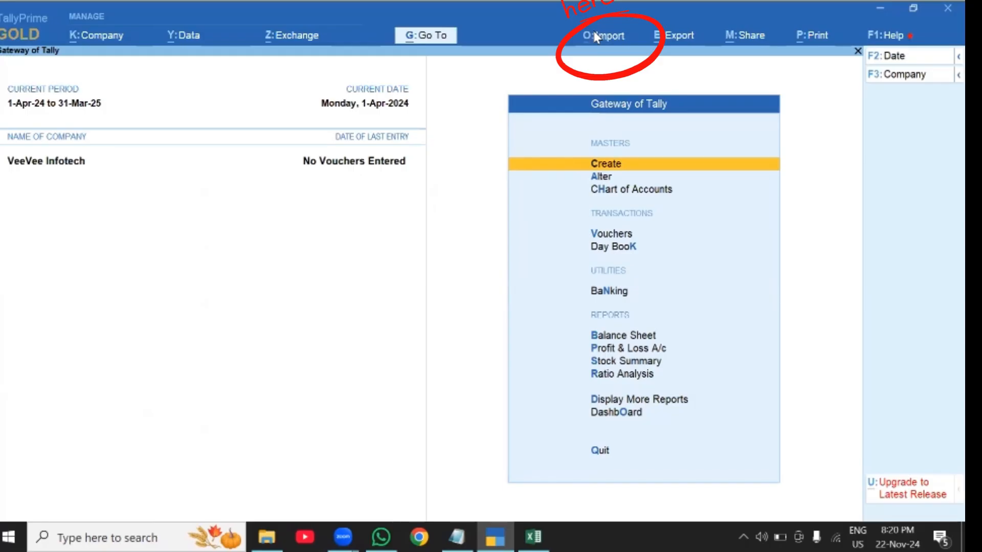
Start creating an Excel mapping template for importing masters in TallyPrime
left_click(595, 36)
key("Down")
key("Down")
key("Down")
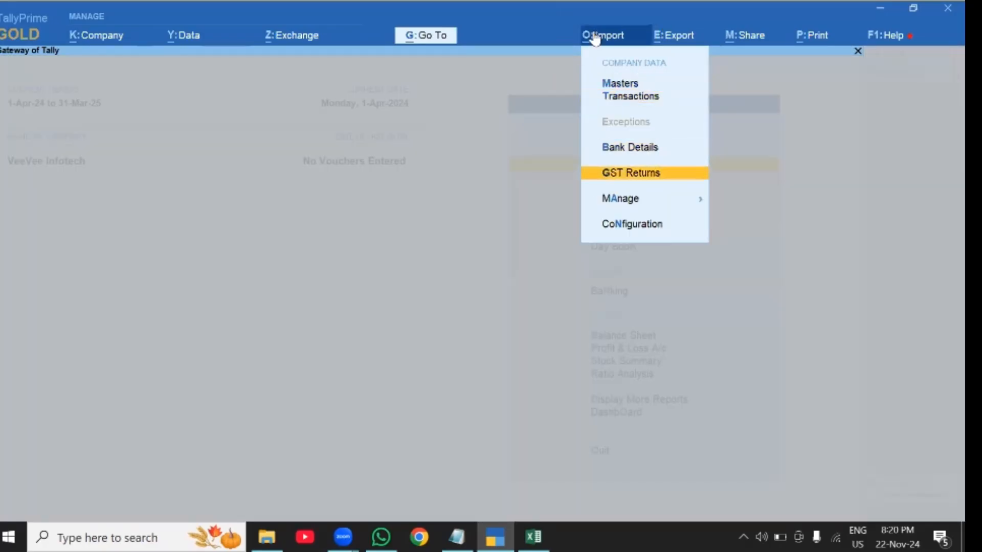
key("Down")
key("Return")
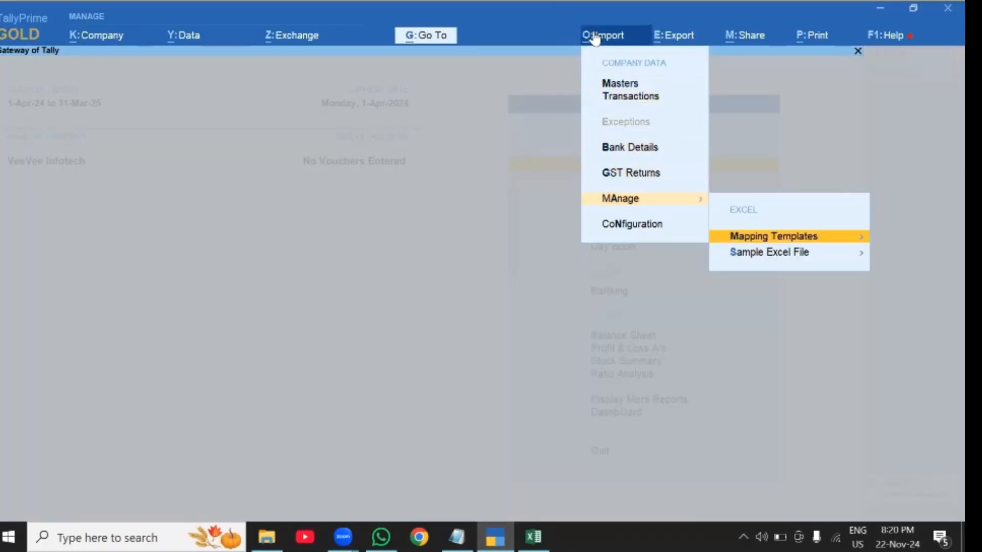
key("Return")
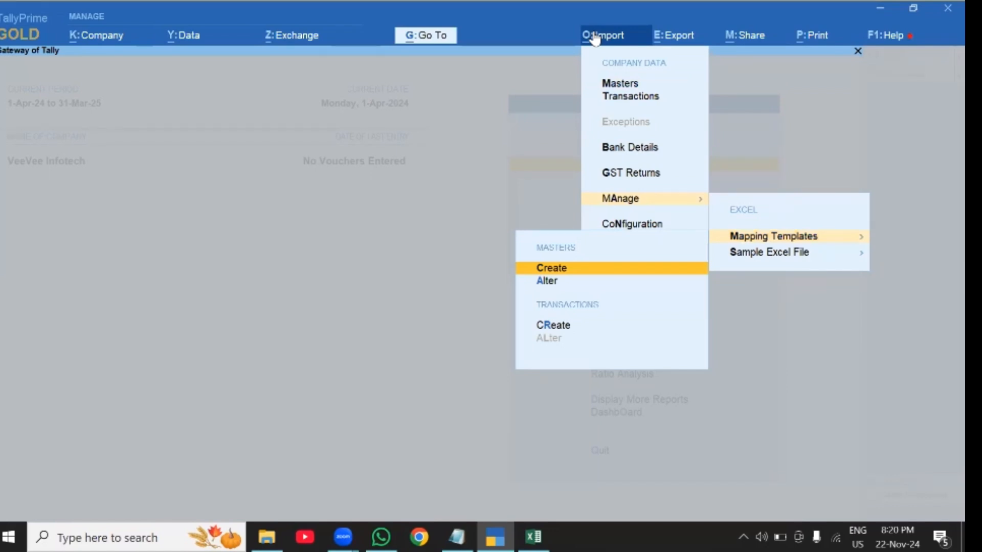
key("Return")
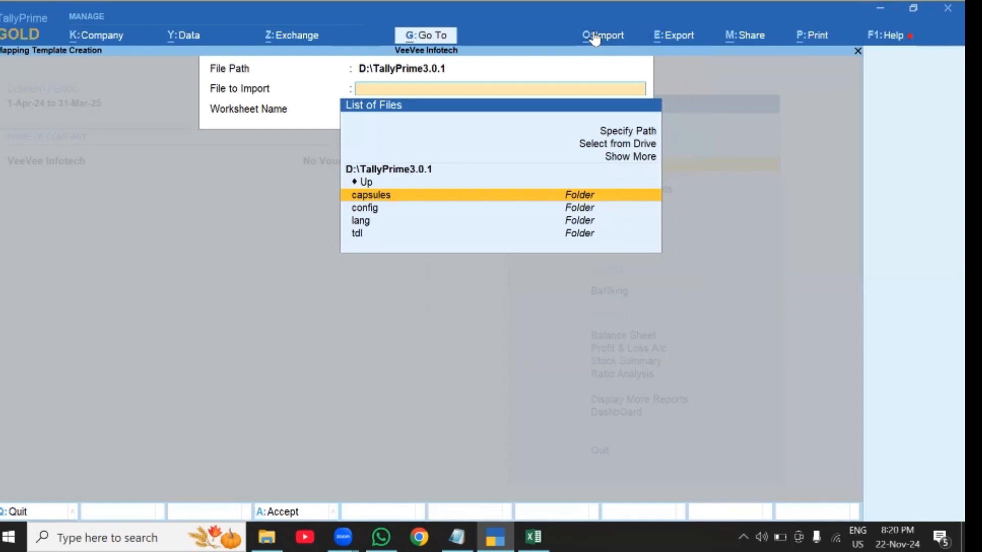
Specify D:\TallyPrime 4.1\IMPORT FILES as the import file path, copying it from the folder's address in File Explorer
key("Up")
key("Up")
key("Up")
key("Up")
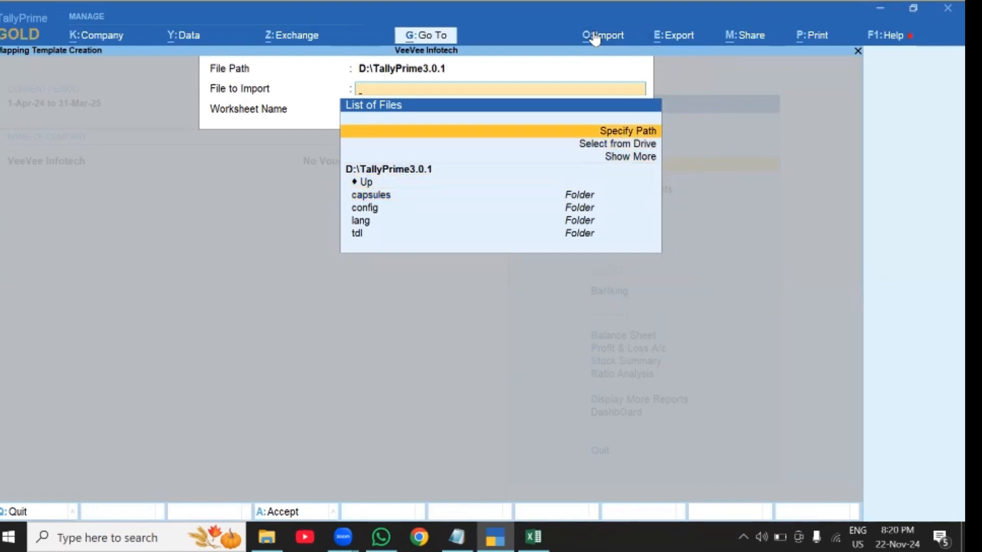
key("Return")
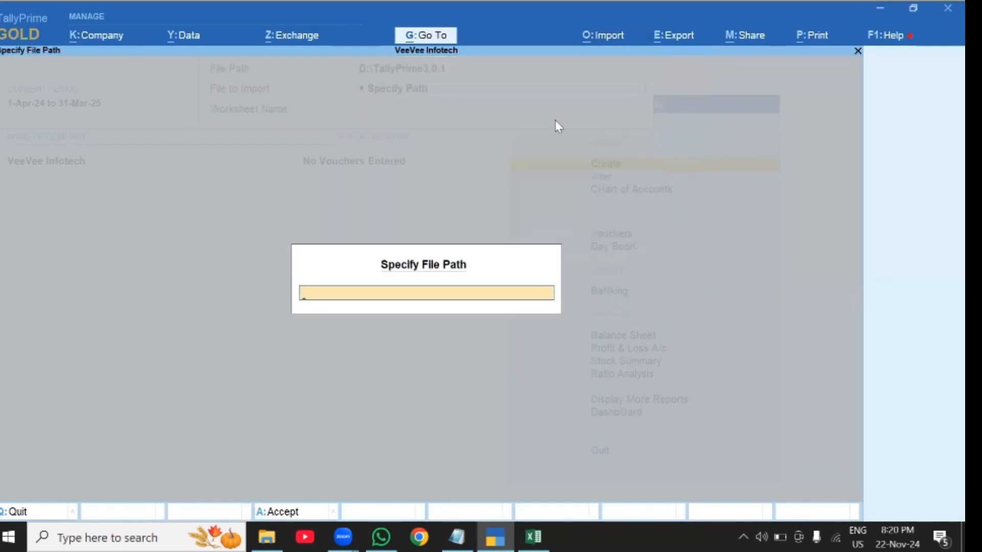
left_click(266, 537)
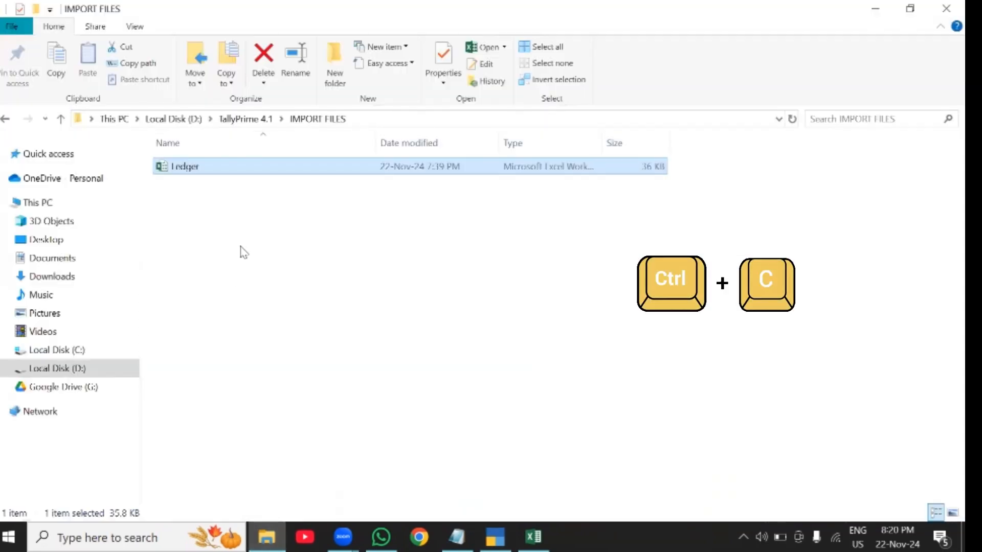
key("alt+d")
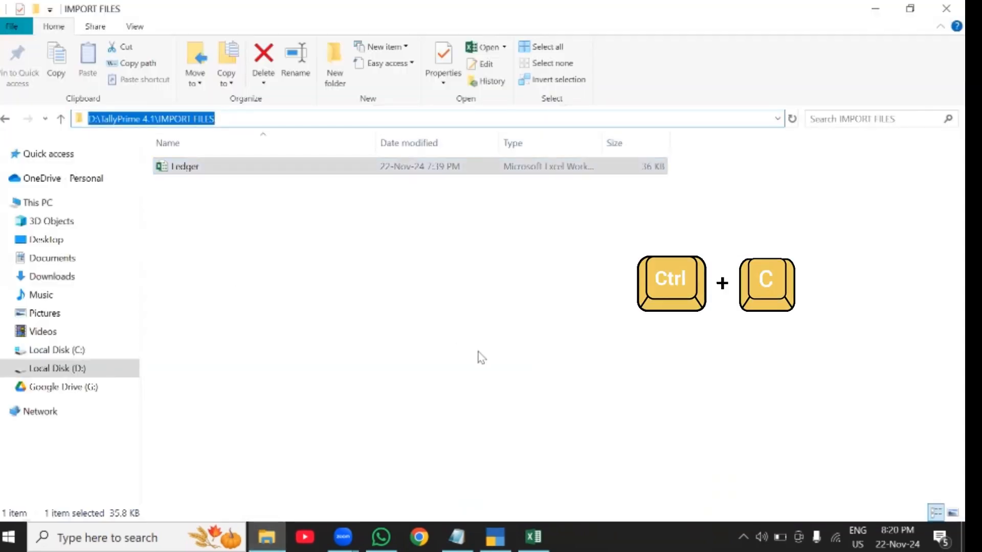
left_click(495, 537)
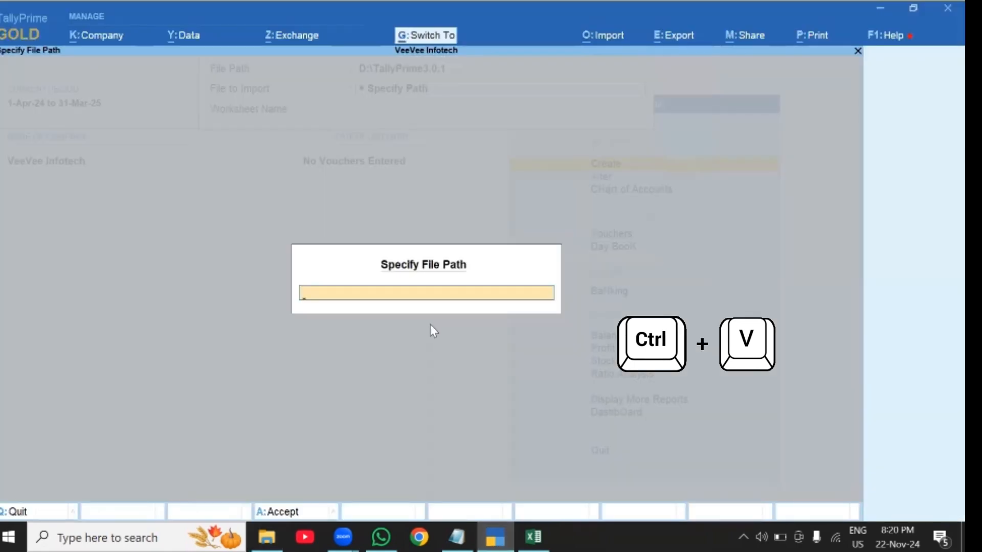
key("ctrl+v")
key("Return")
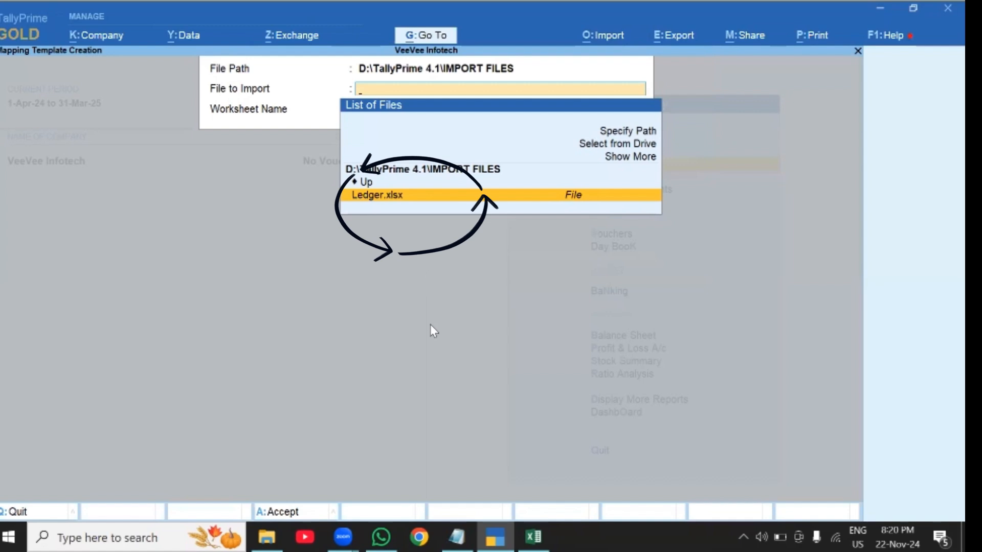
Select Ledger.xlsx as the file to import and Ledger as its worksheet, checking the sheet name in the Excel workbook
key("Return")
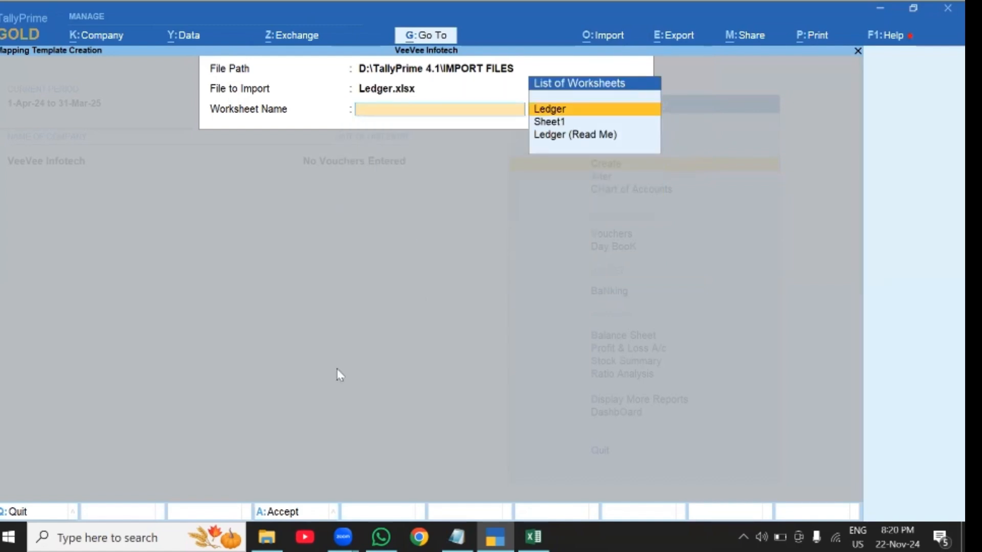
left_click(533, 537)
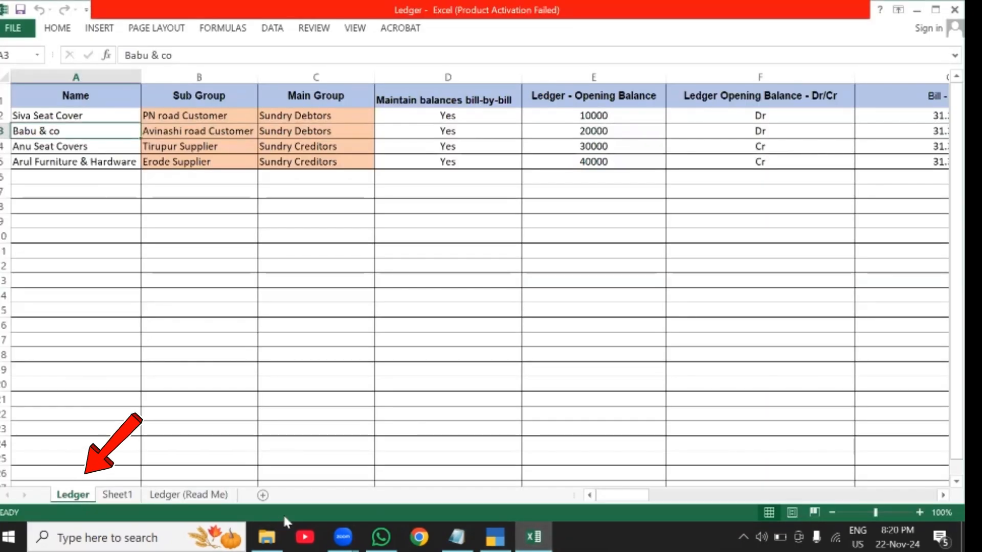
left_click(495, 537)
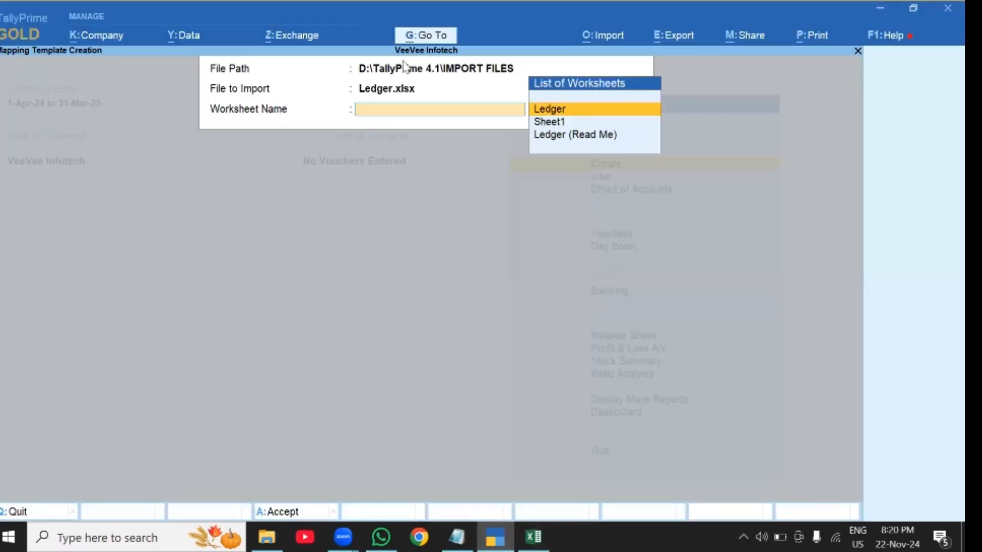
key("Return")
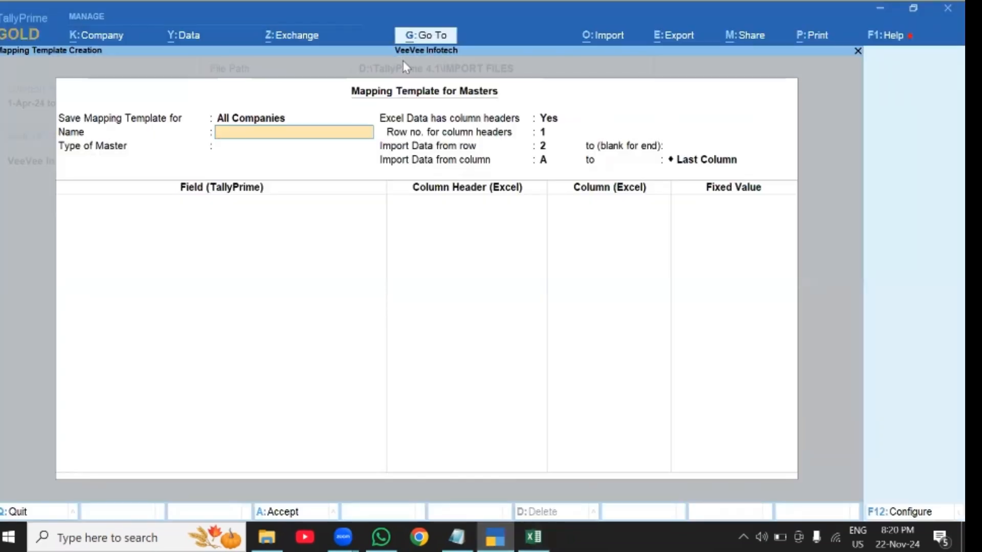
Save the mapping template for All Companies, name it LEDGER and set the type of master to Ledger
key("BackSpace")
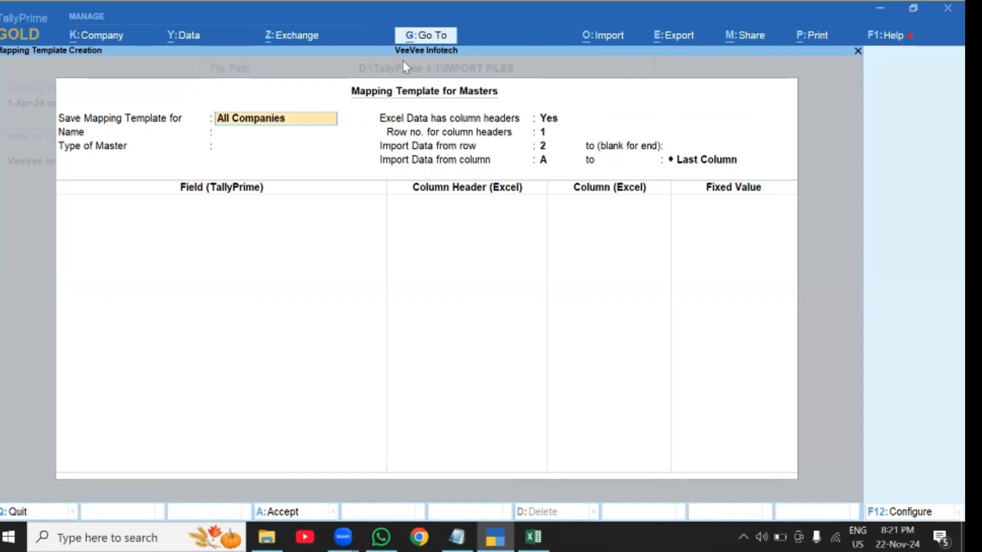
key("BackSpace")
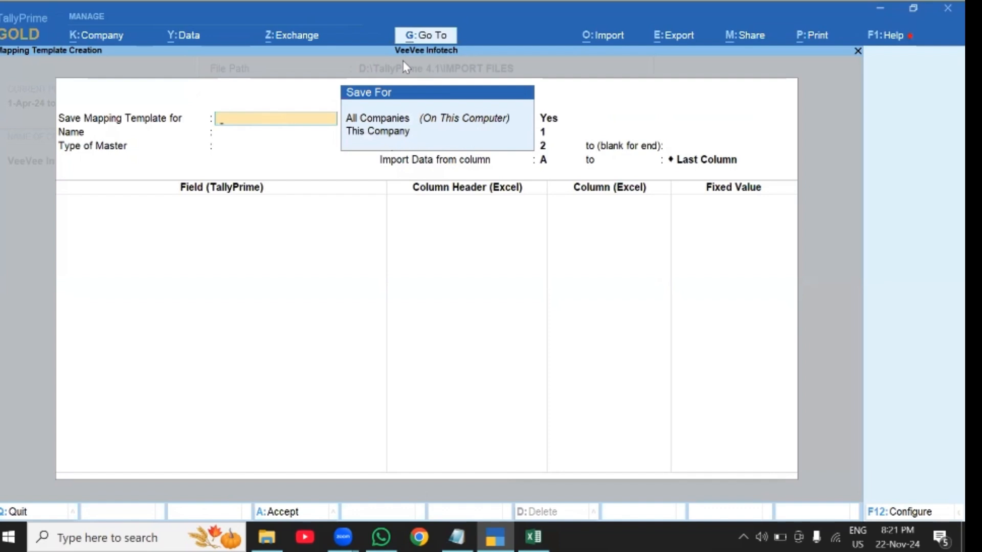
key("Down")
key("Return")
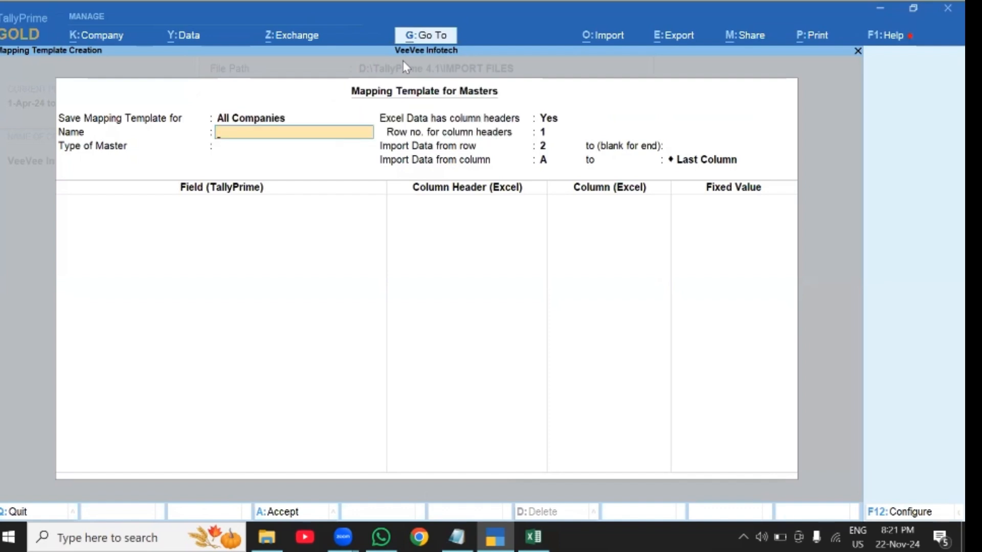
type("LEDGER")
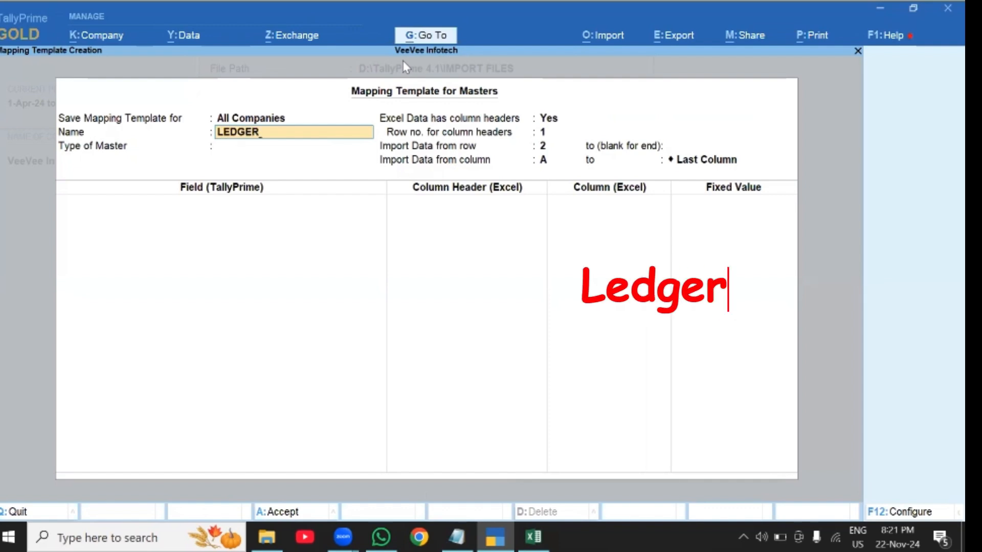
key("Return")
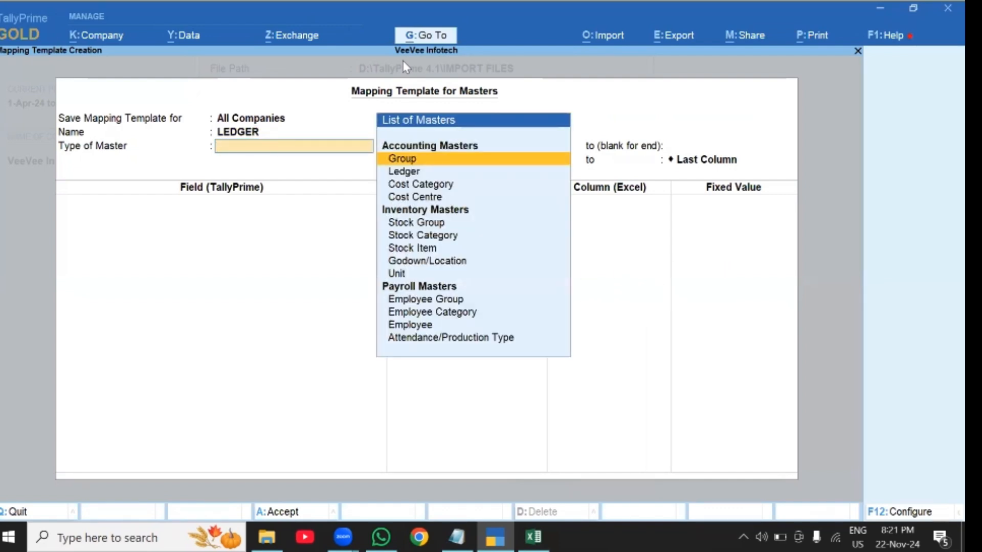
key("Down")
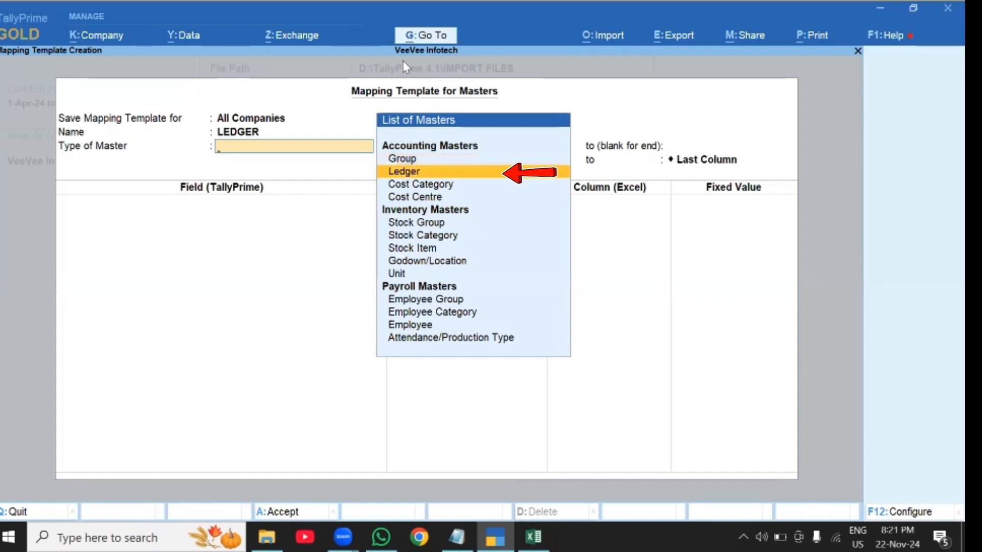
key("Return")
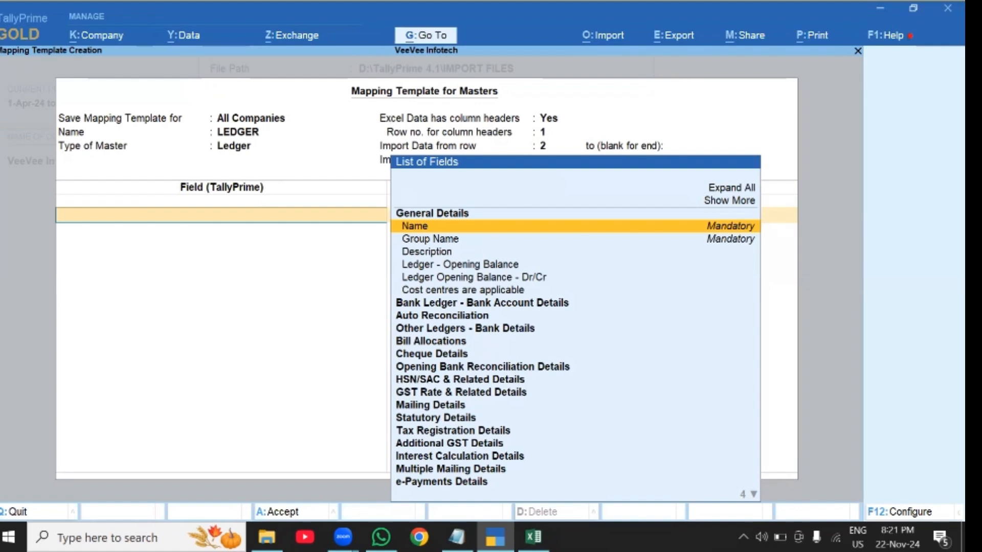
Map the TallyPrime Name field to the Excel column header Name, checking that header in the Ledger workbook
key("alt+Tab")
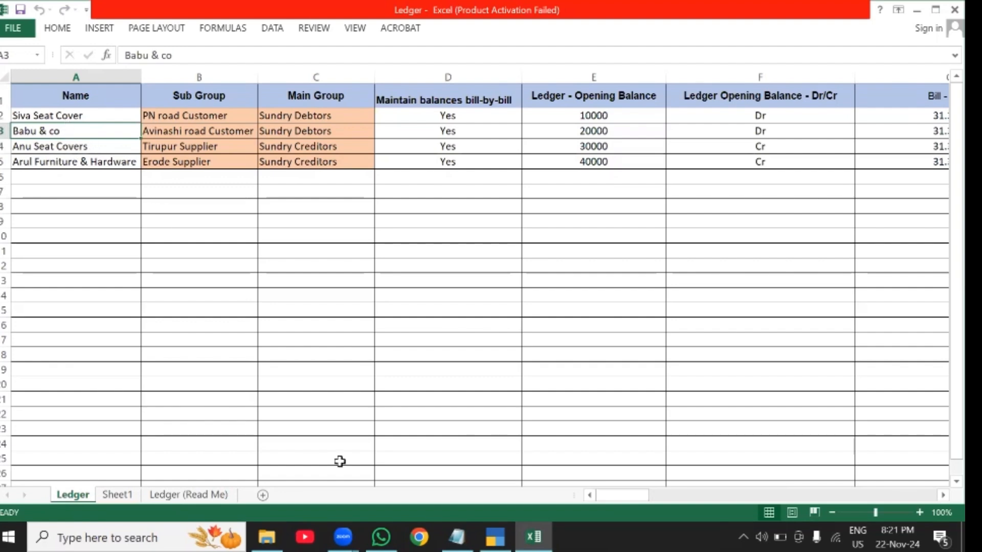
key("alt+Tab")
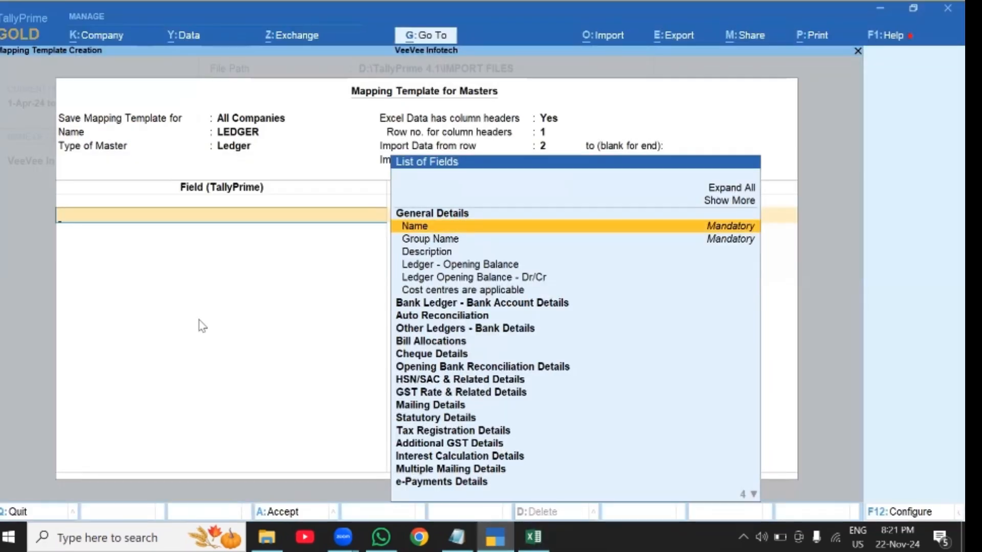
key("Return")
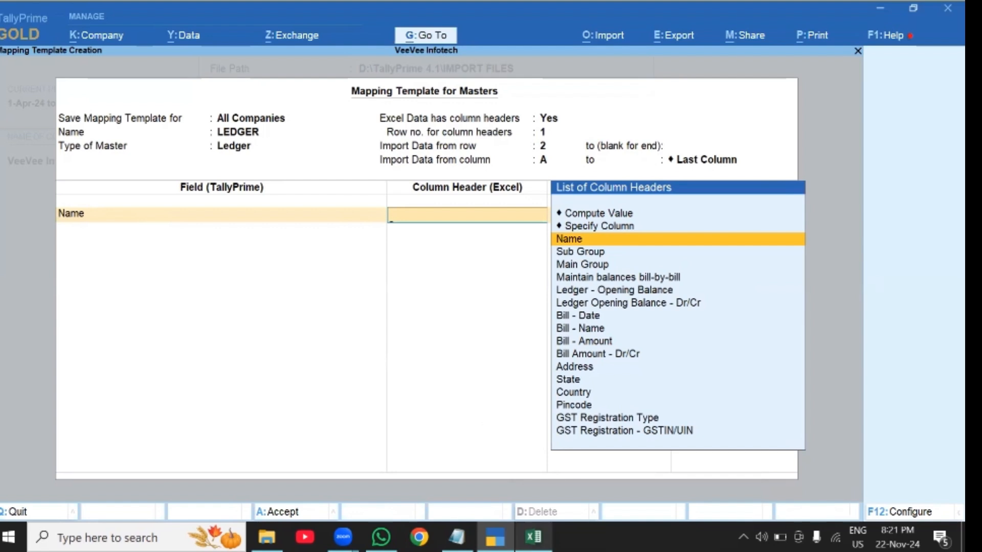
left_click(534, 536)
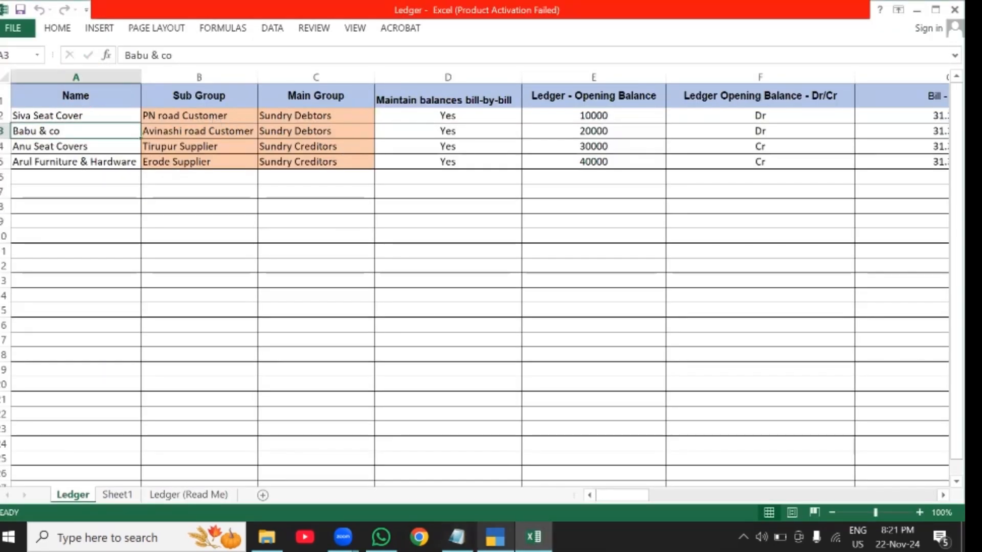
key("alt+Tab")
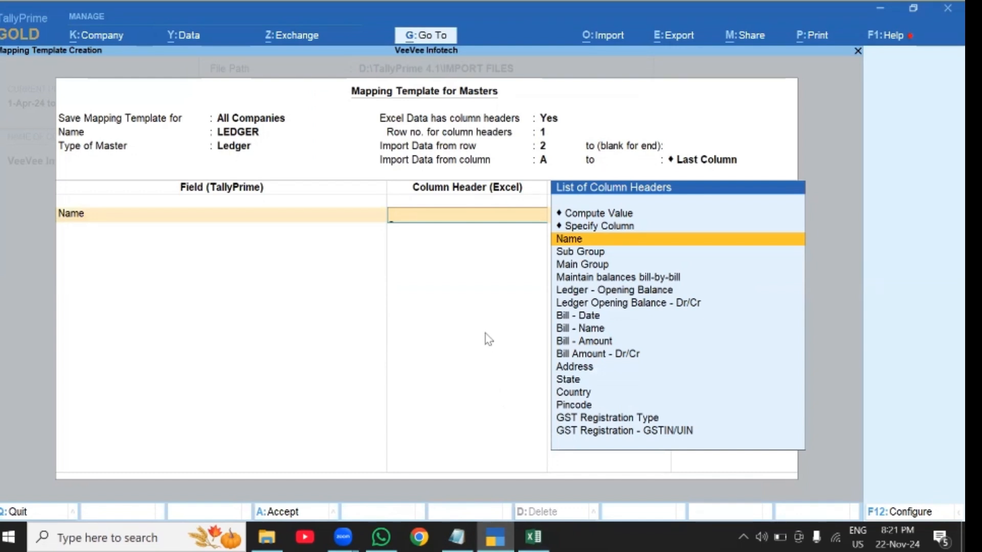
key("Return")
Map the Group Name field to the Excel column header Sub Group, checking the group columns in the Ledger workbook
key("Down")
key("Down")
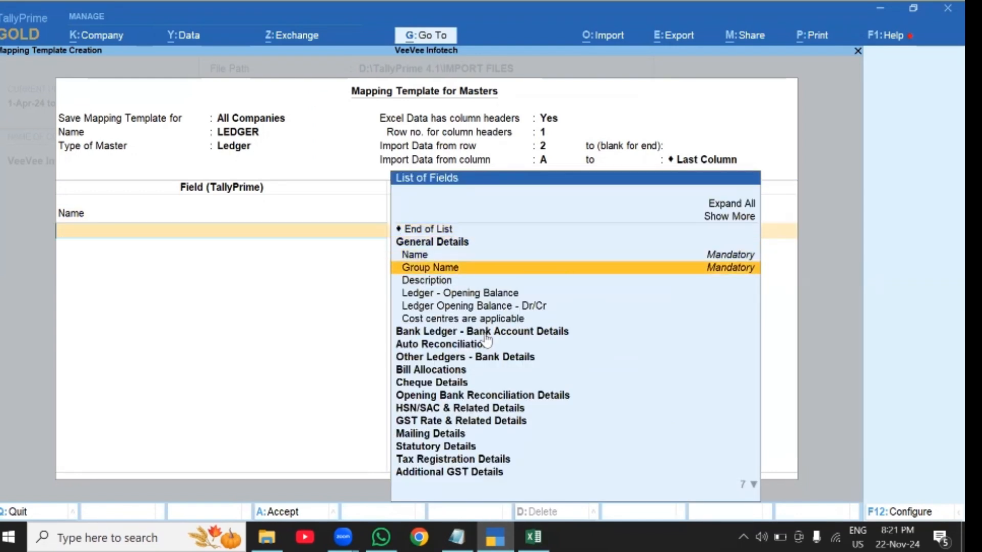
key("Return")
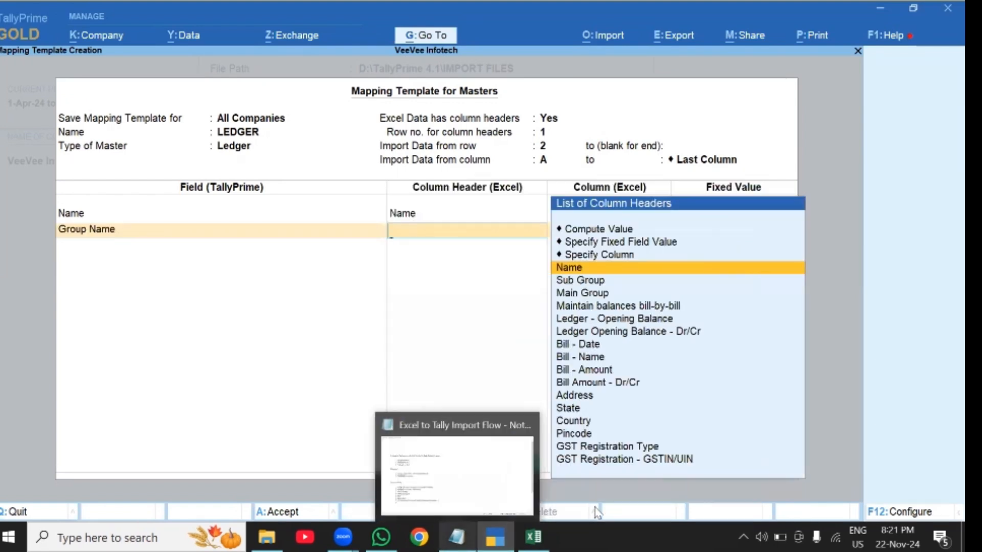
left_click(533, 537)
left_click(184, 114)
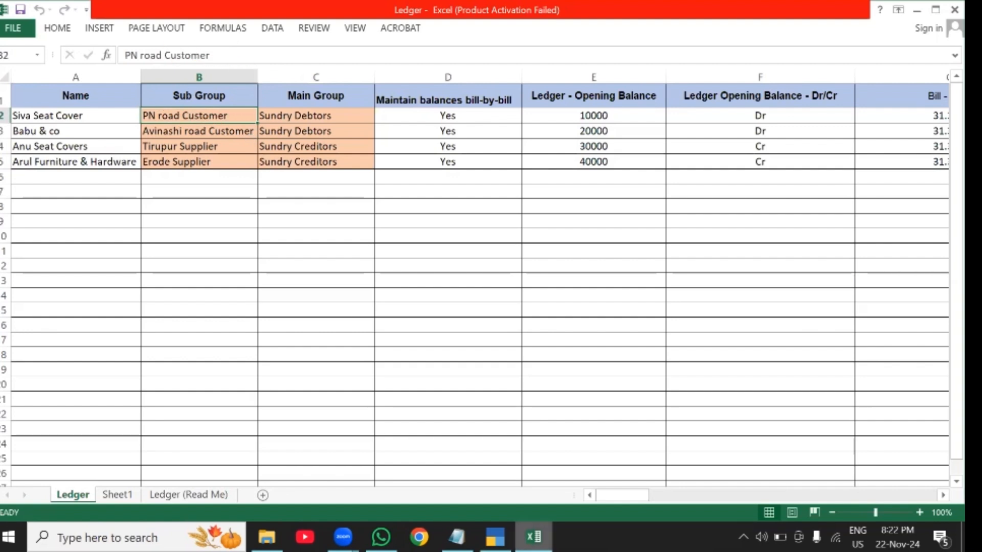
left_click(534, 537)
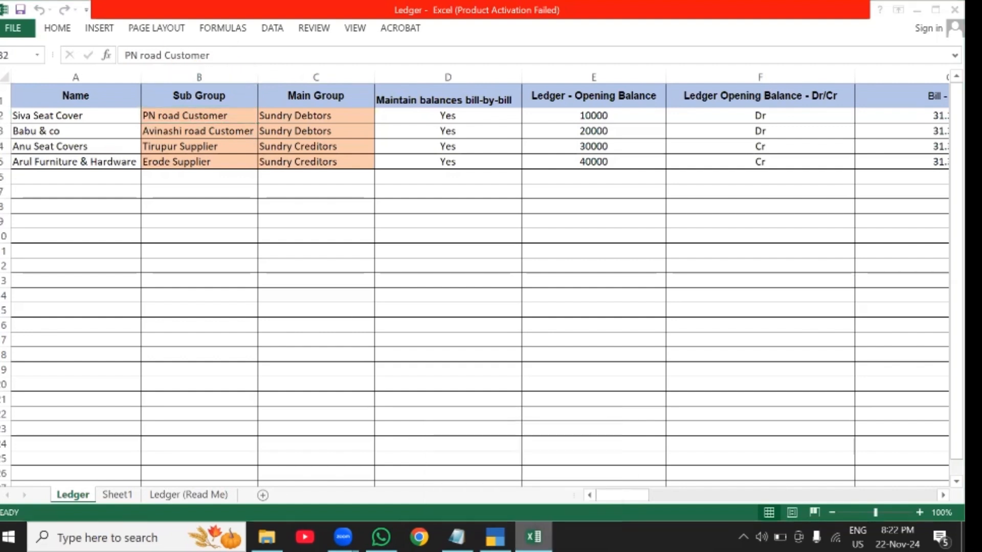
mouse_move(495, 537)
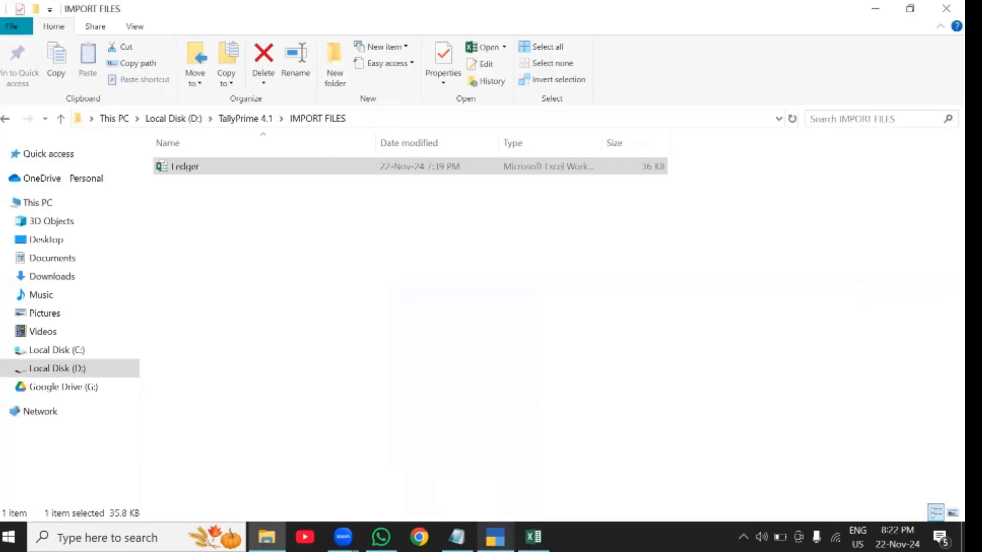
left_click(495, 536)
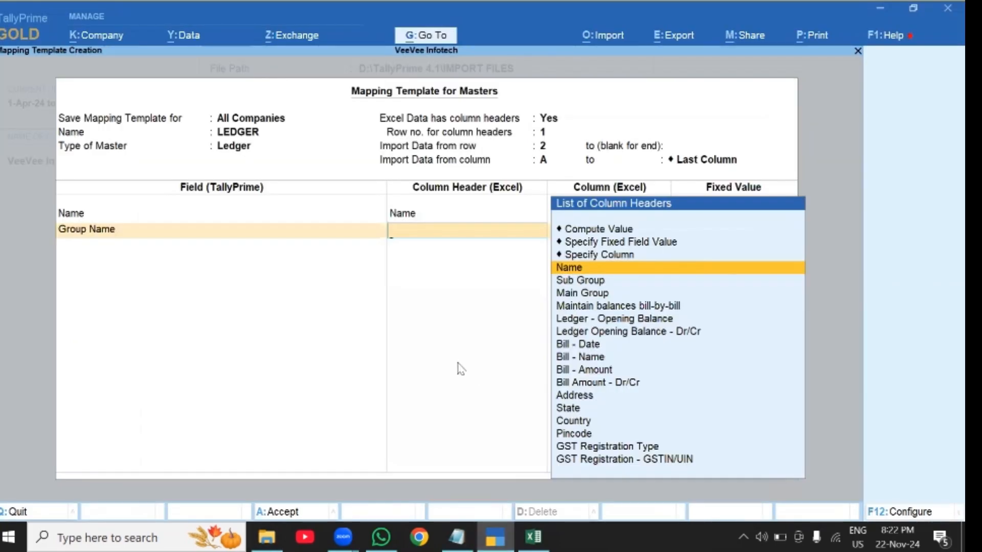
key("Down")
key("Return")
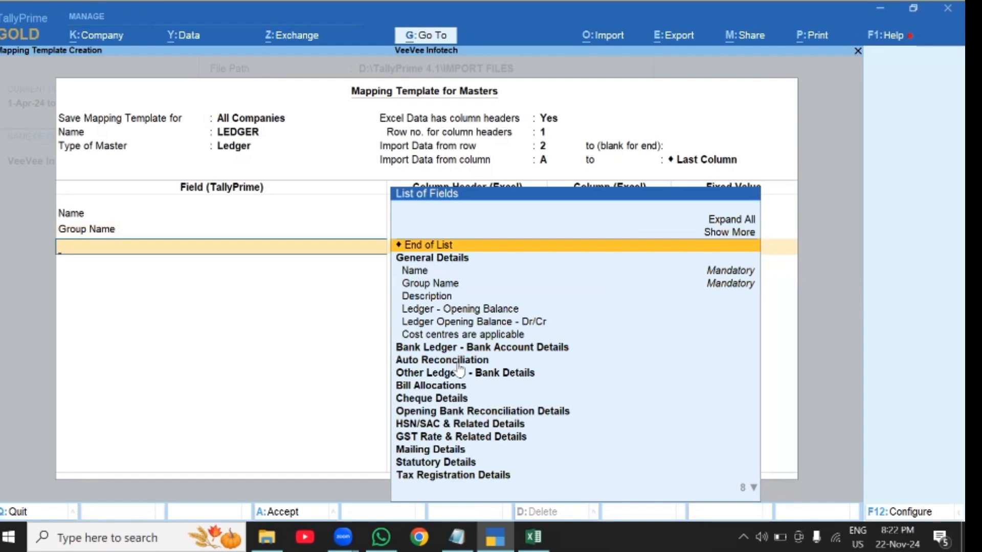
Examine the Sub Group, Main Group and Maintain balances bill-by-bill headers in the Excel Ledger sheet to identify the next column to map
key("alt+Tab")
key("alt+Tab")
key("alt+Tab")
key("alt+Tab")
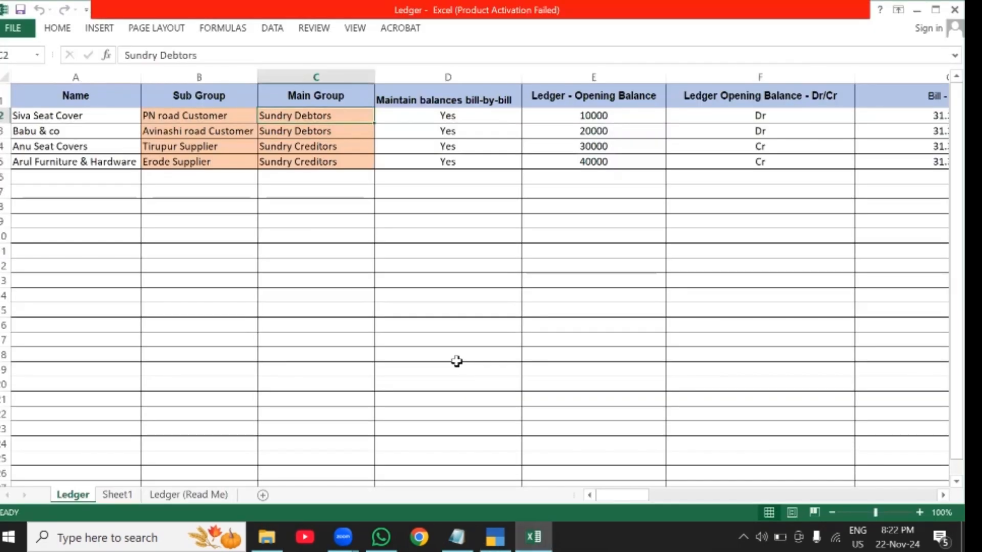
key("Right")
key("Left")
key("Up")
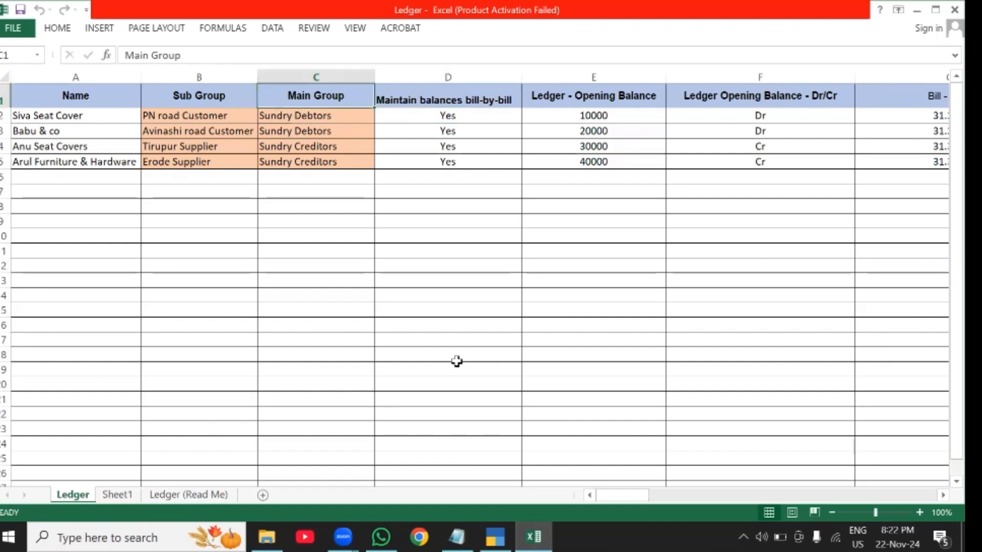
key("Down")
key("Left")
key("Up")
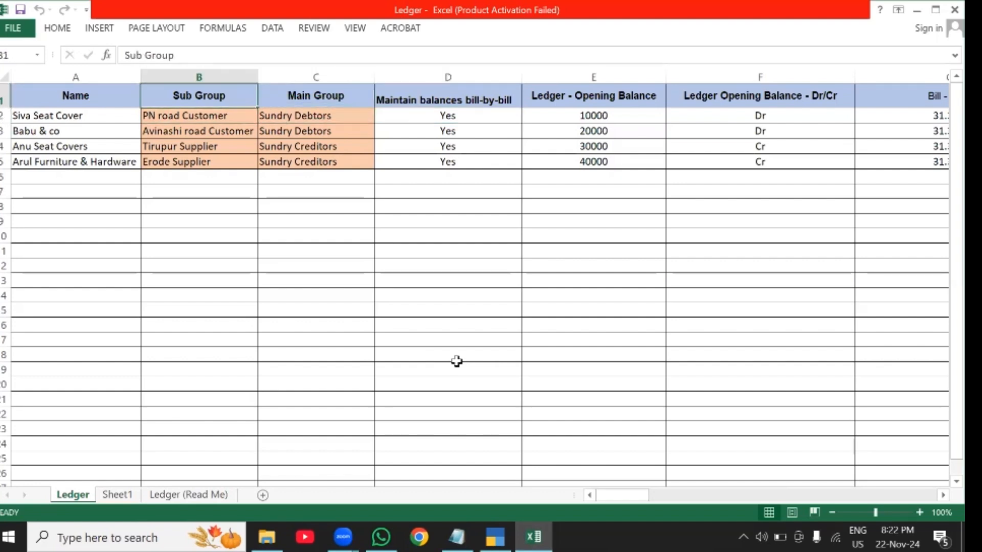
key("Right")
key("Right")
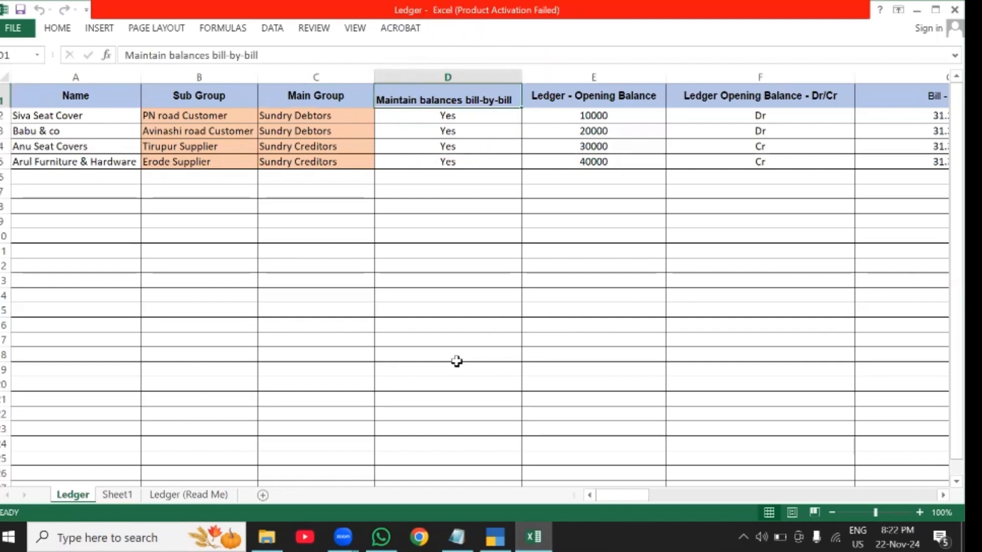
Return to TallyPrime and map the Maintain balances bill-by-bill field to the Excel column header of the same name
key("alt+Tab")
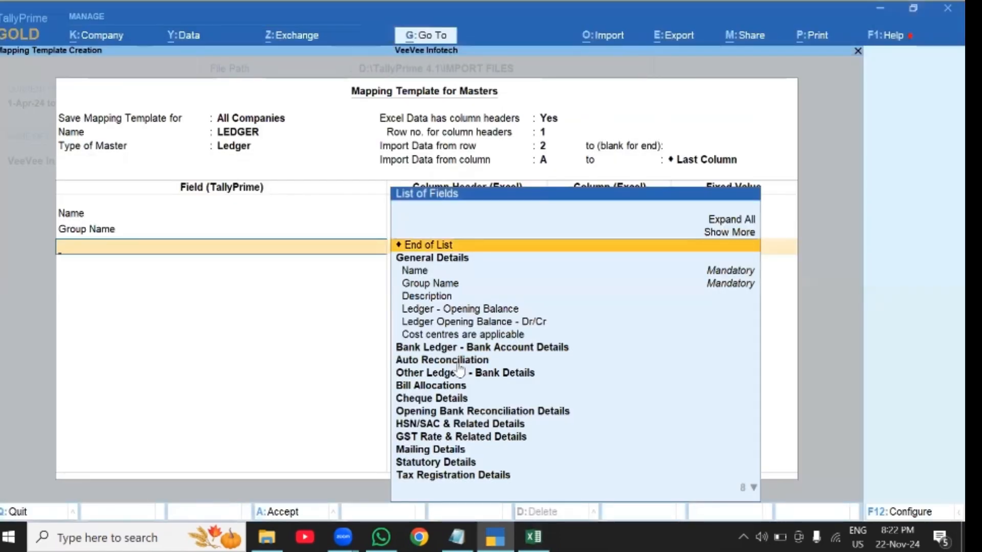
type("MAIN")
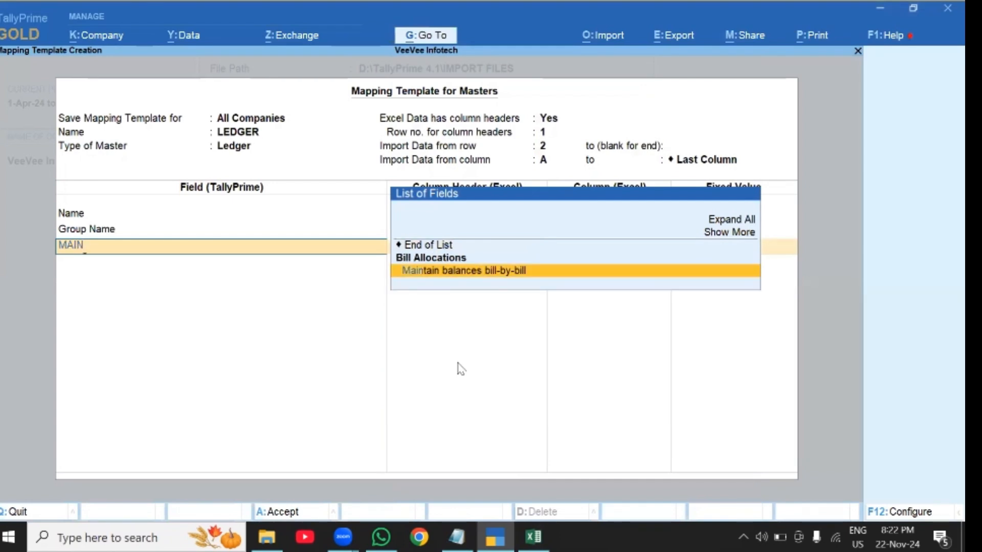
key("Return")
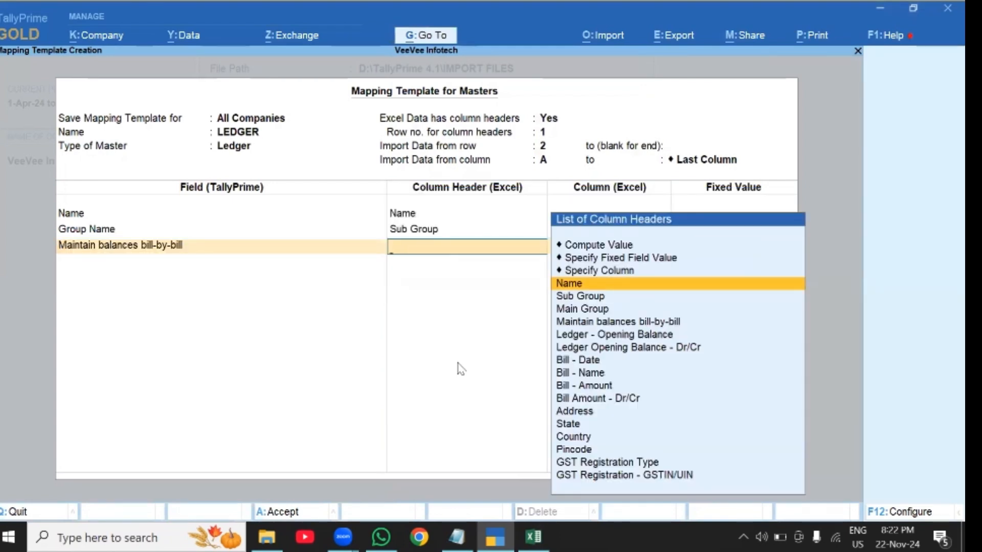
key("Down")
key("Down")
key("Down")
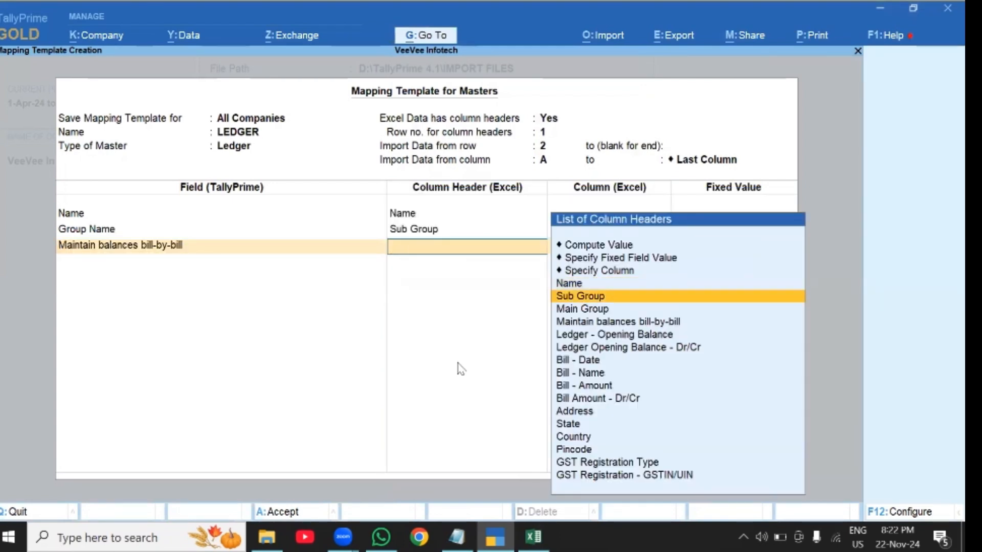
key("Return")
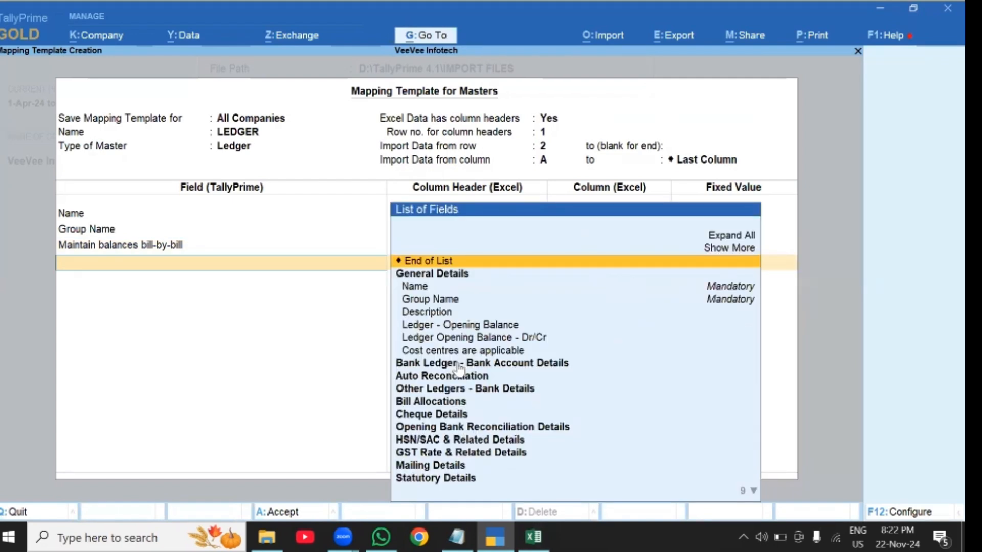
Map the Ledger - Opening Balance field to the matching Excel column header, checking the next column in the workbook
key("alt+Tab")
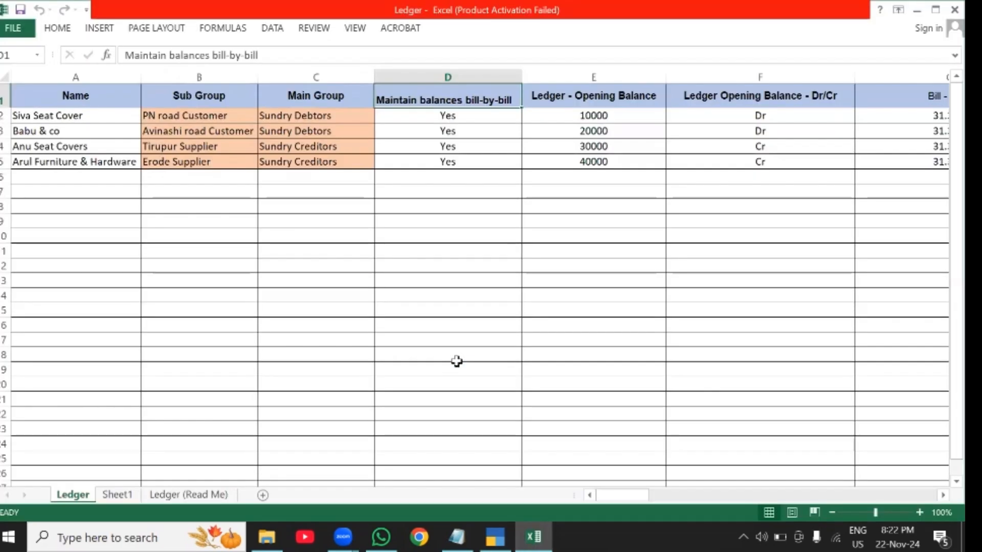
key("Right")
key("alt+Tab")
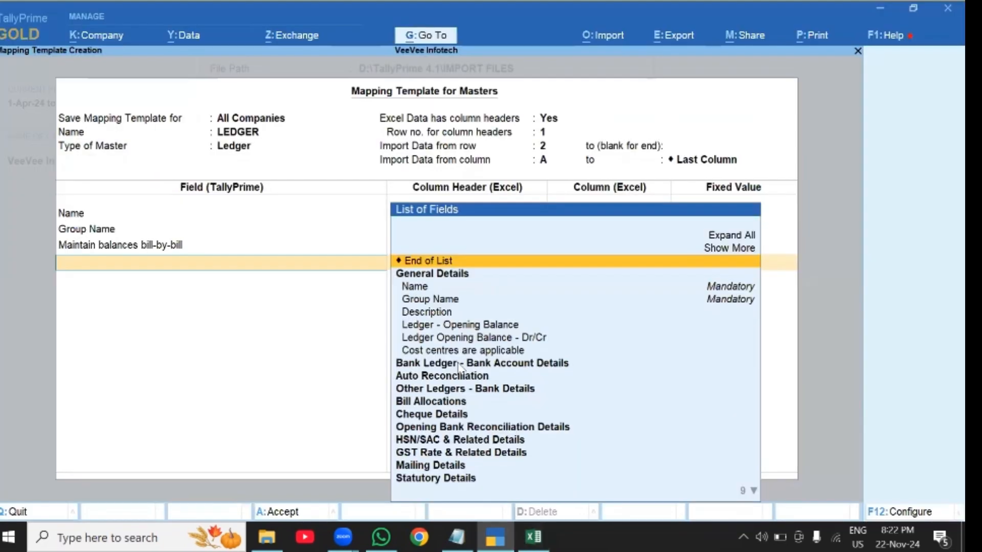
type("OPENIN")
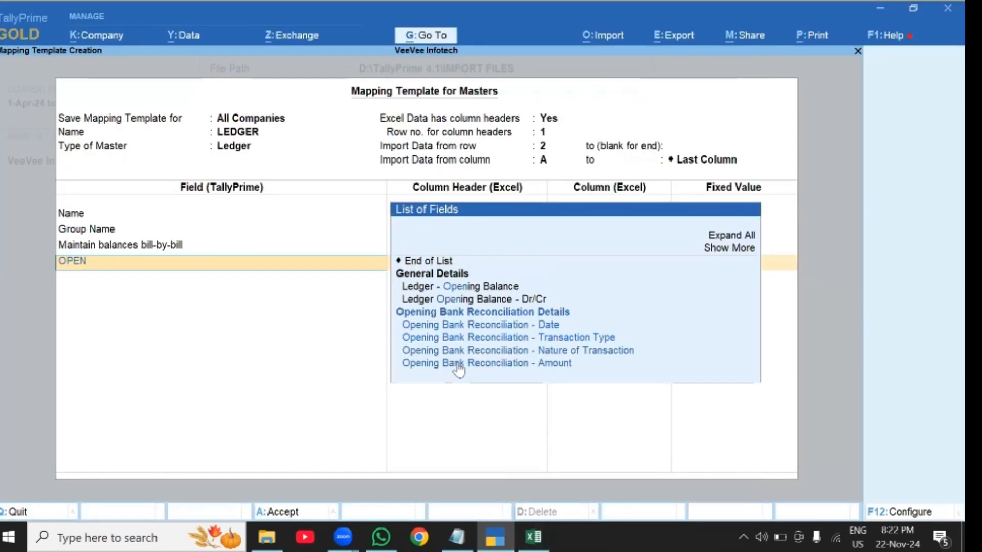
key("Up")
key("Up")
key("Up")
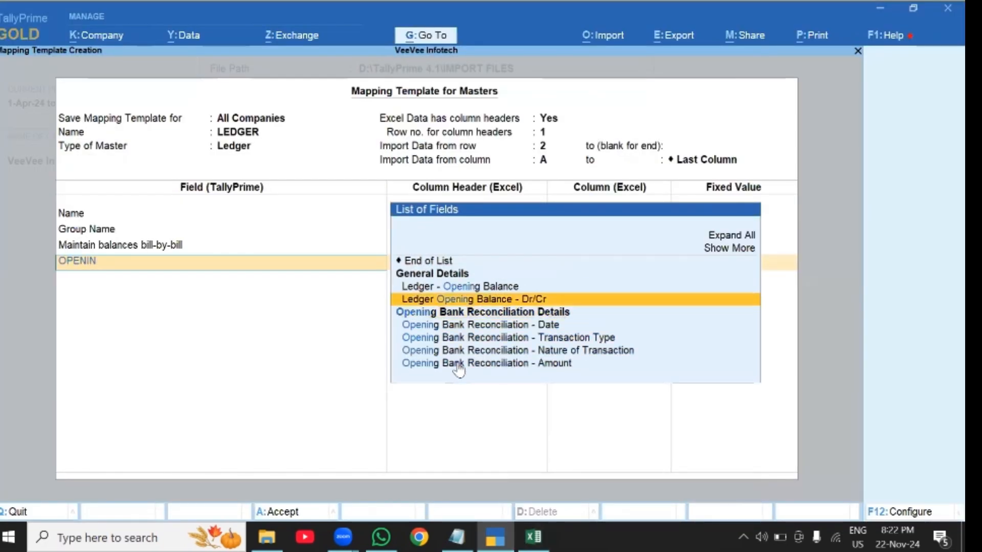
key("Return")
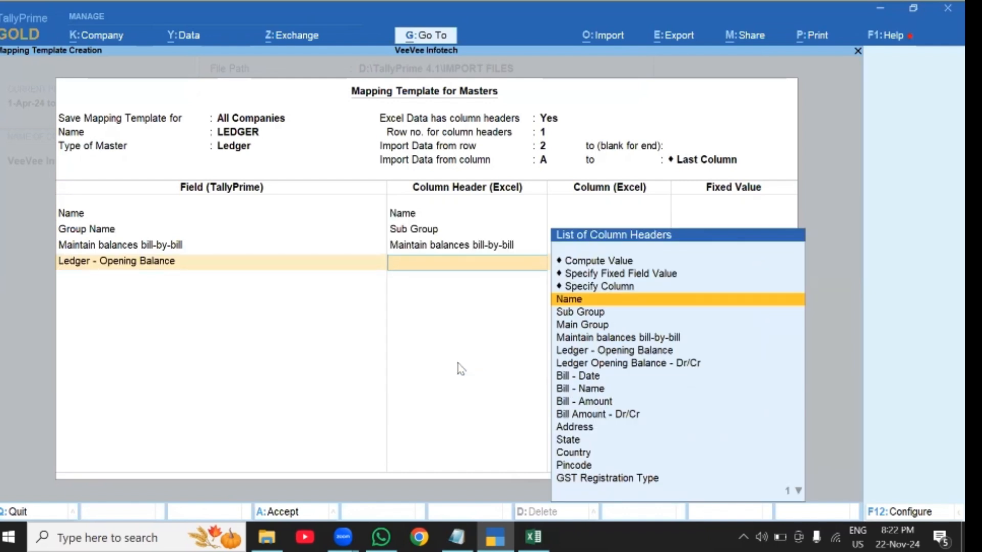
type("OP")
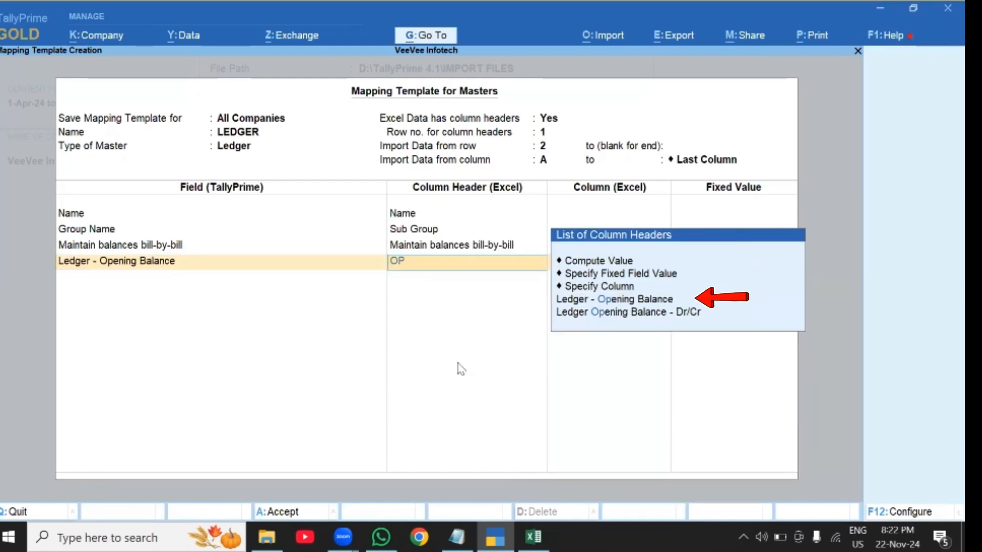
key("Return")
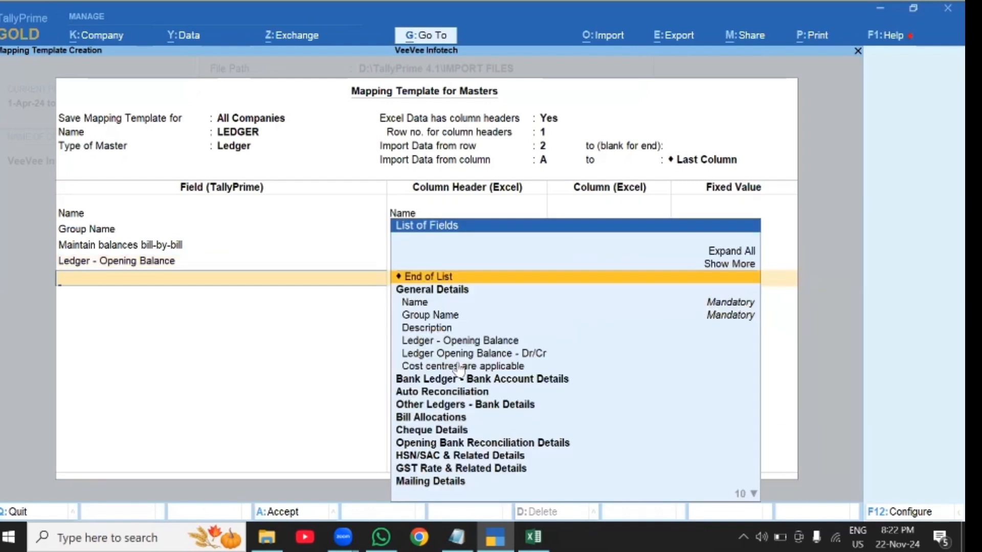
Map the Ledger Opening Balance - Dr/Cr field to the Excel column header Ledger Opening Balance - Dr/Cr
type("LE")
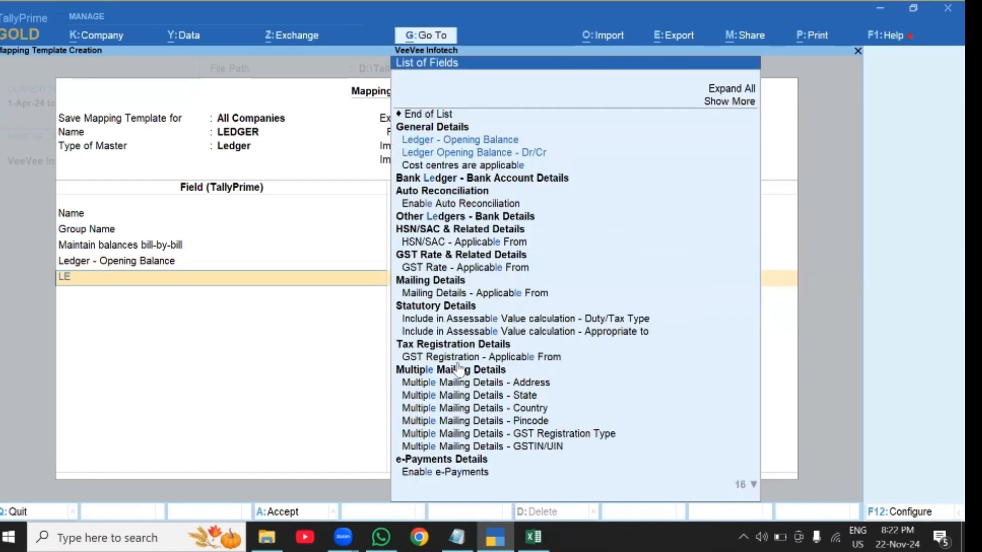
key("Down")
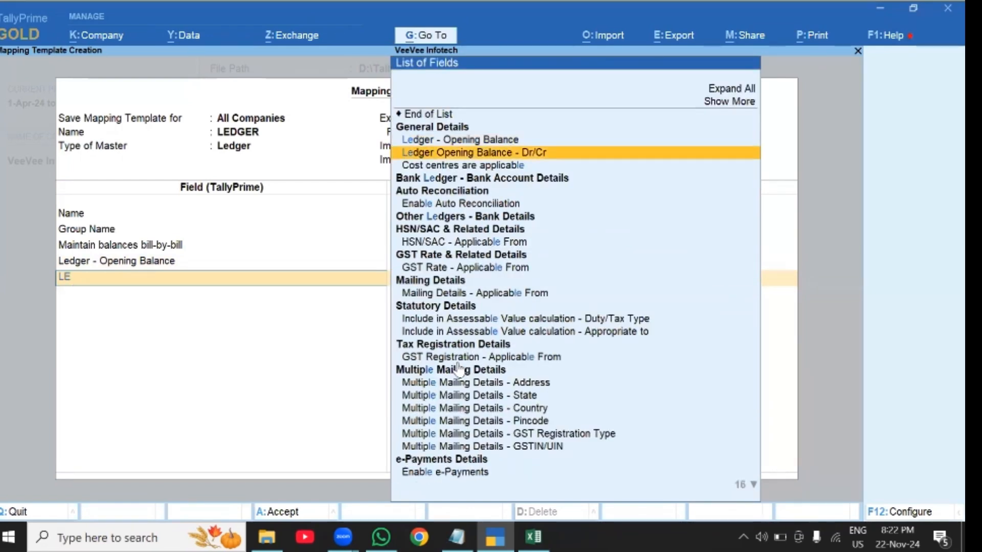
key("Return")
key("Down")
key("Down")
key("Down")
key("Down")
key("Down")
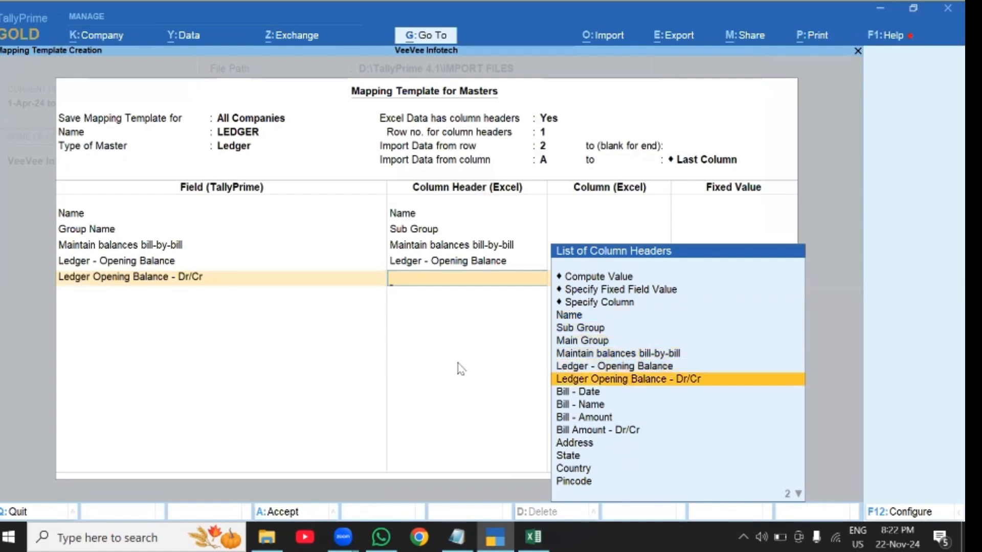
key("Return")
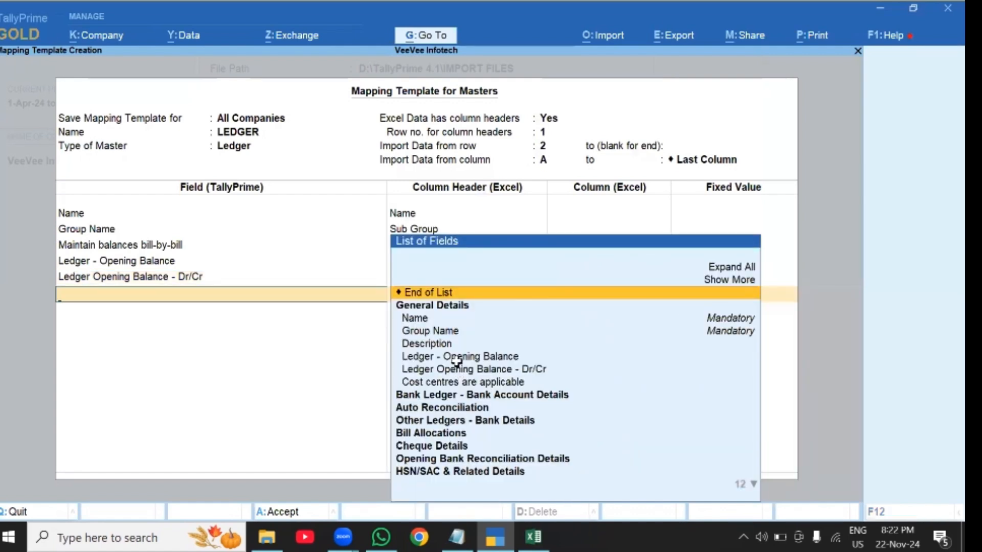
Check the next column header in the Excel Ledger sheet, and add the Bill - Date field to the TallyPrime mapping template
key("alt+Tab")
key("Right")
key("Left")
key("Left")
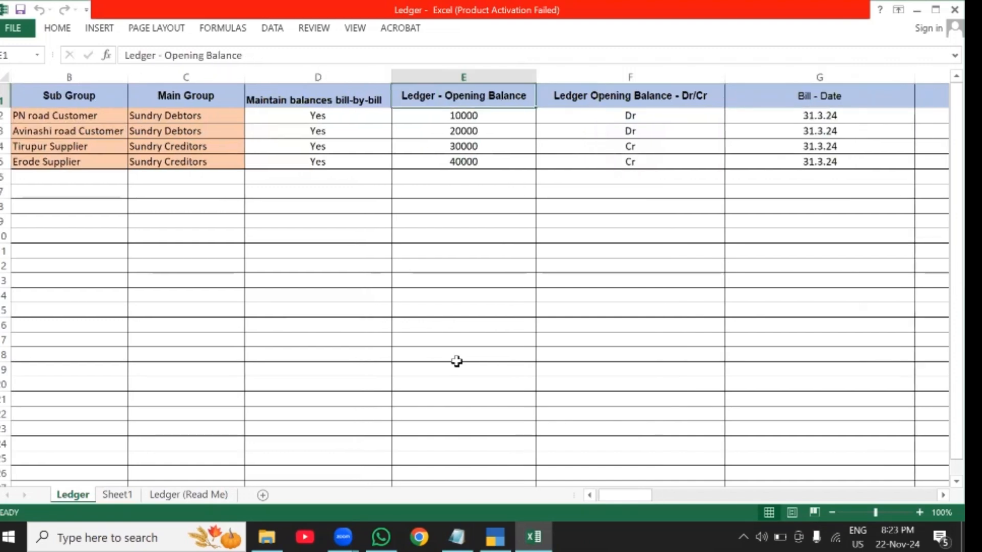
key("Right")
key("Right")
key("Right")
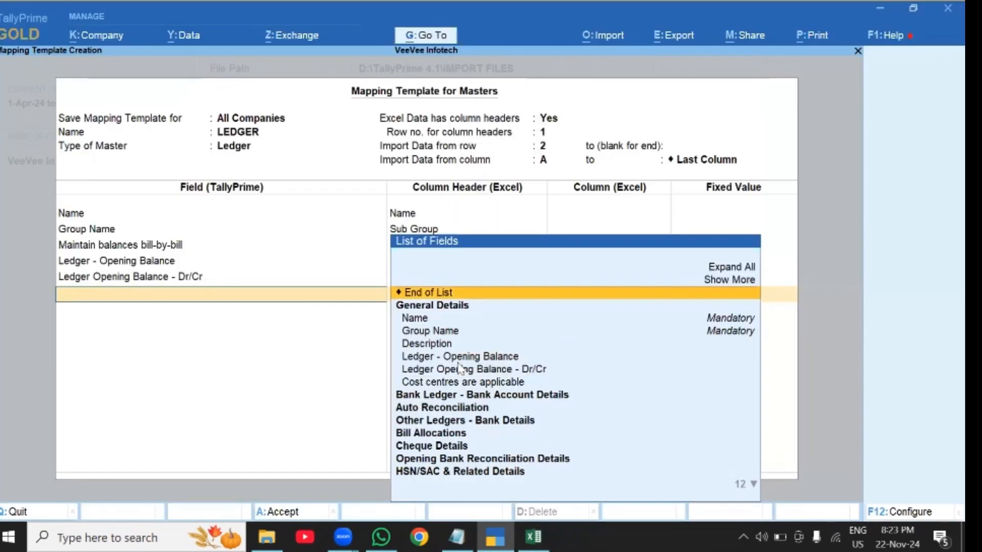
key("alt+Tab")
type("BILL")
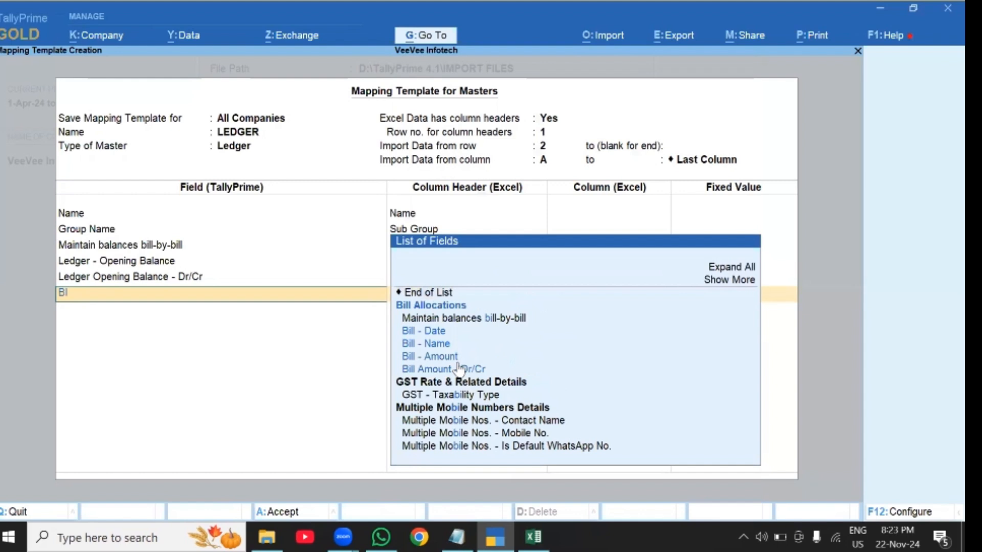
key("Down")
key("Down")
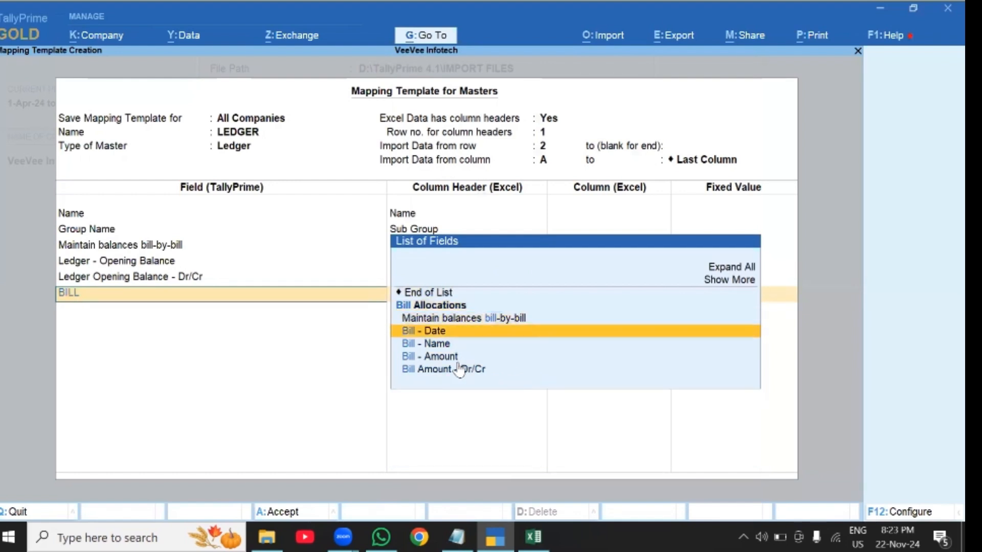
key("Return")
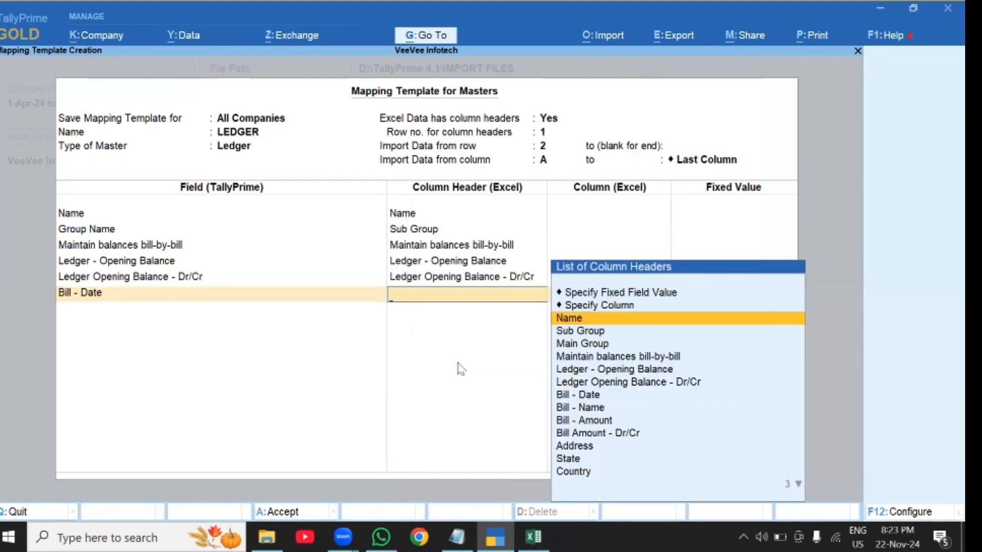
Map the Bill - Date field to the Excel column header Bill - Date
type("BILL")
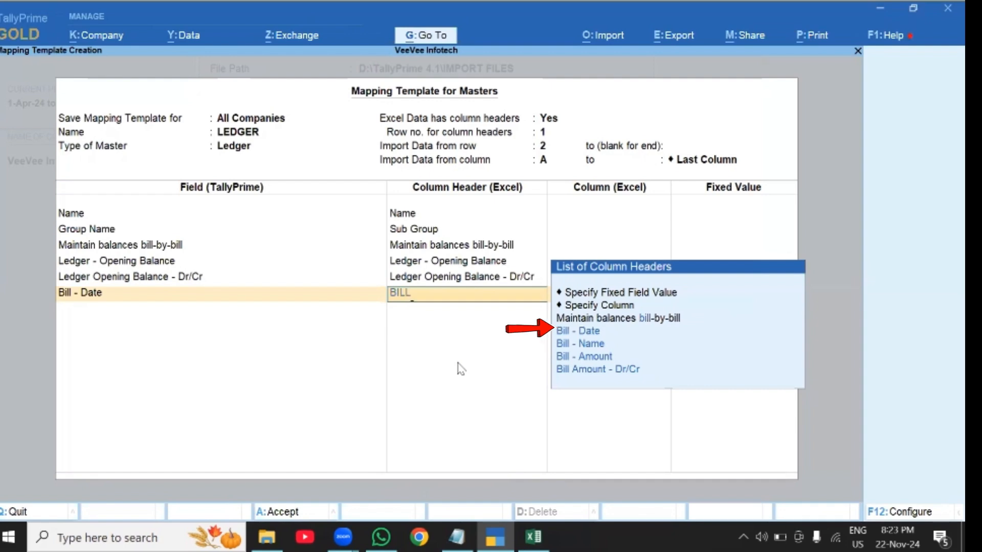
key("Down")
key("Down")
key("Down")
key("Up")
key("Up")
key("Return")
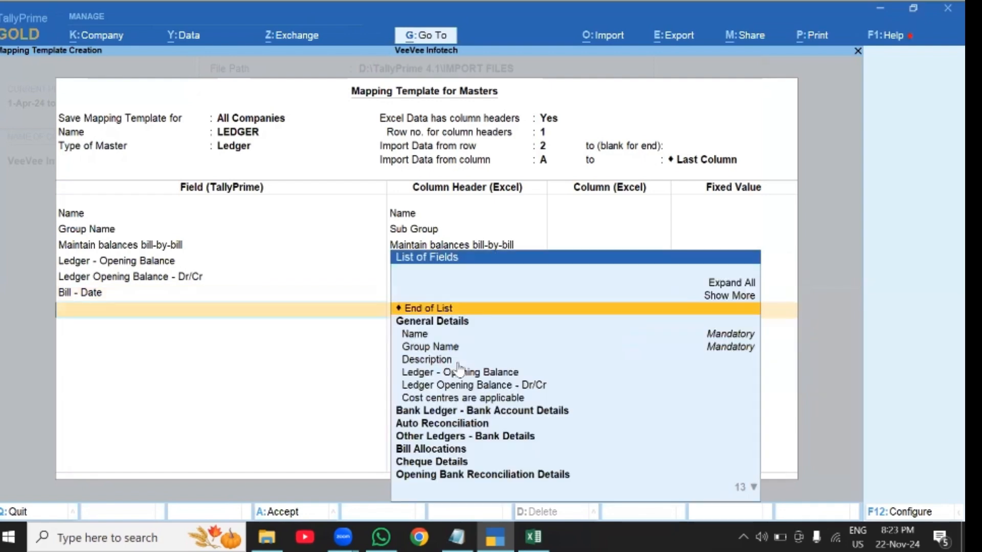
Add the Bill - Name field from Bill Allocations as the next row of the mapping template
type("B")
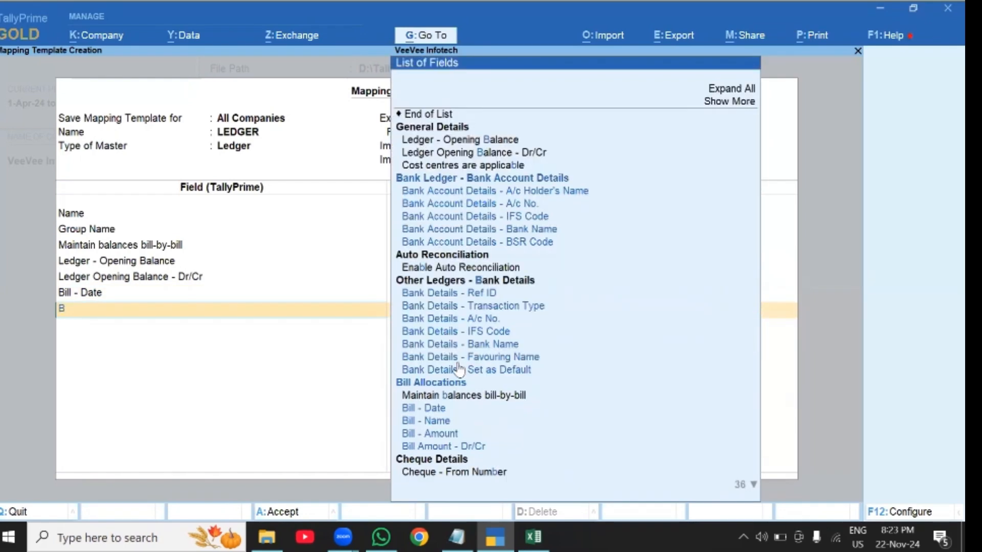
type("ILL")
key("Down")
key("Down")
key("Down")
key("Down")
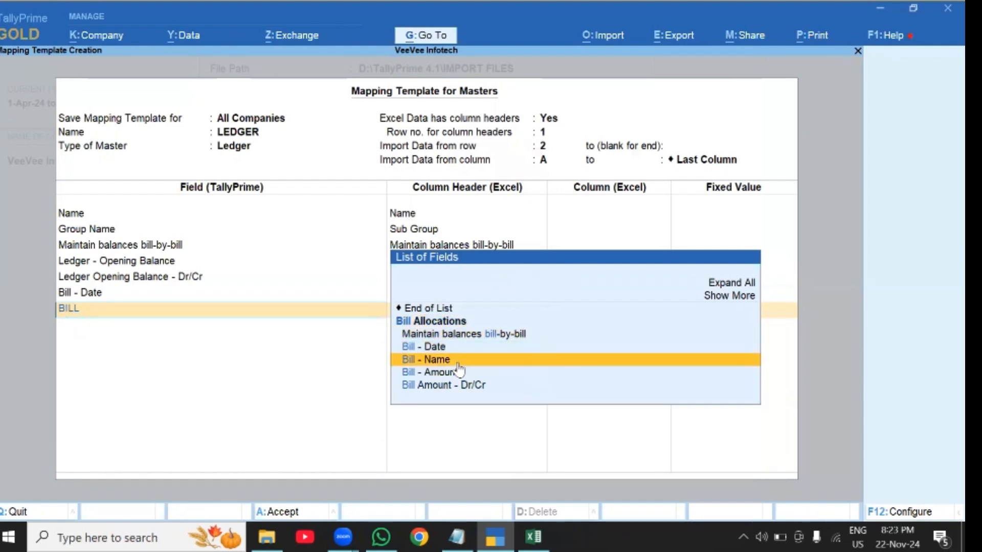
key("Up")
key("Return")
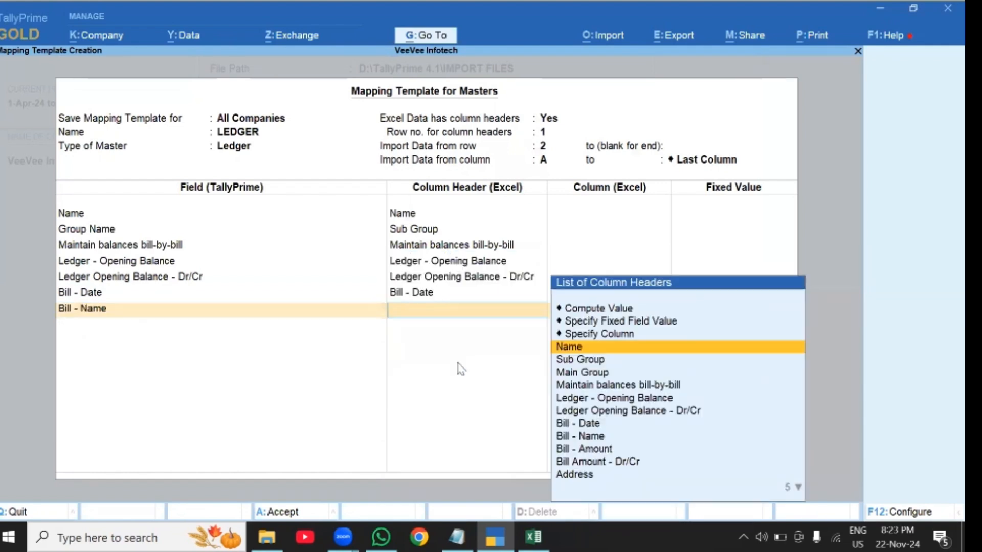
Map the Bill - Name field to the Excel column header Bill - Name
key("Down")
key("Down")
key("Down")
key("Down")
key("Down")
key("Down")
key("Down")
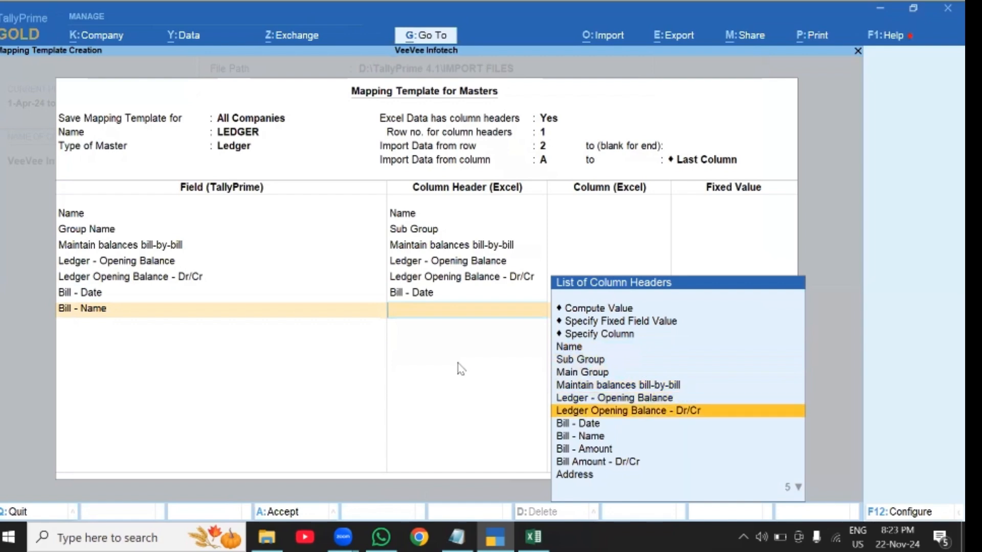
key("Return")
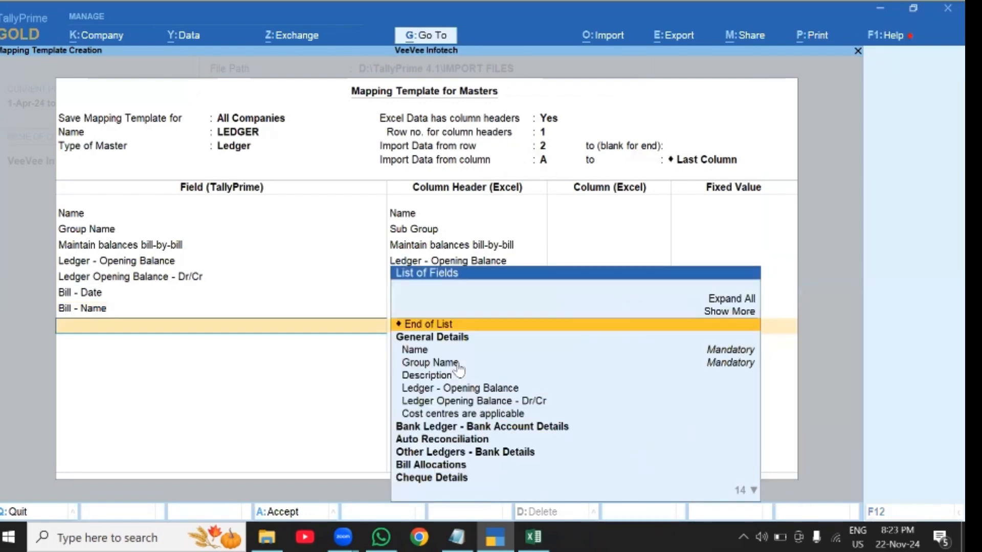
Check the headers after Bill - Name in the Excel Ledger sheet, and add the Bill - Amount field to the TallyPrime template
key("alt+Tab")
key("Right")
key("Right")
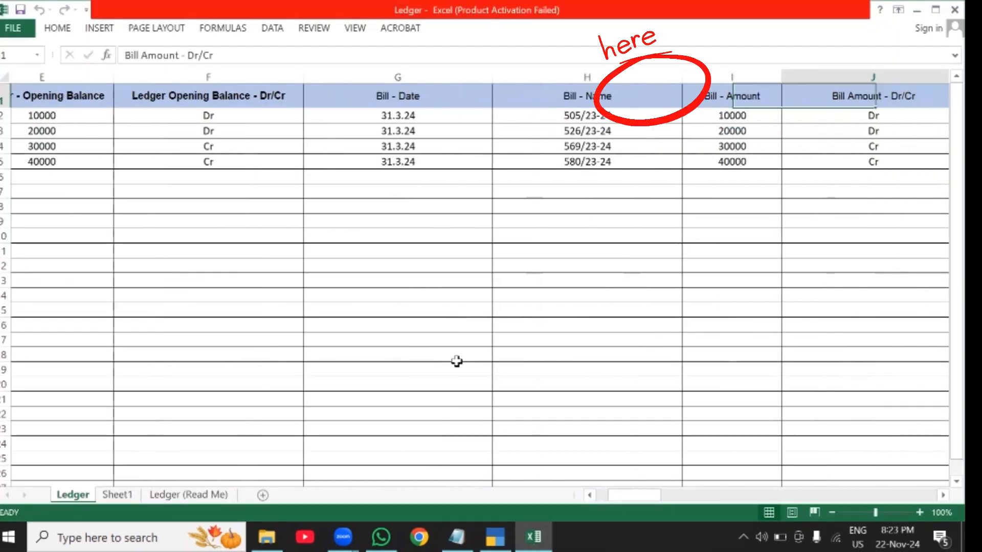
key("Left")
key("Right")
key("alt+Tab")
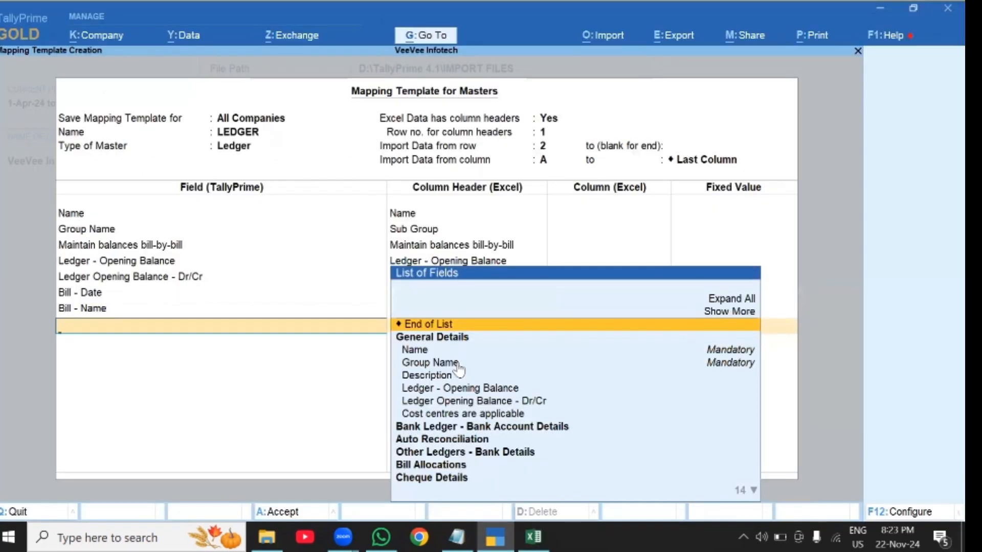
type("B")
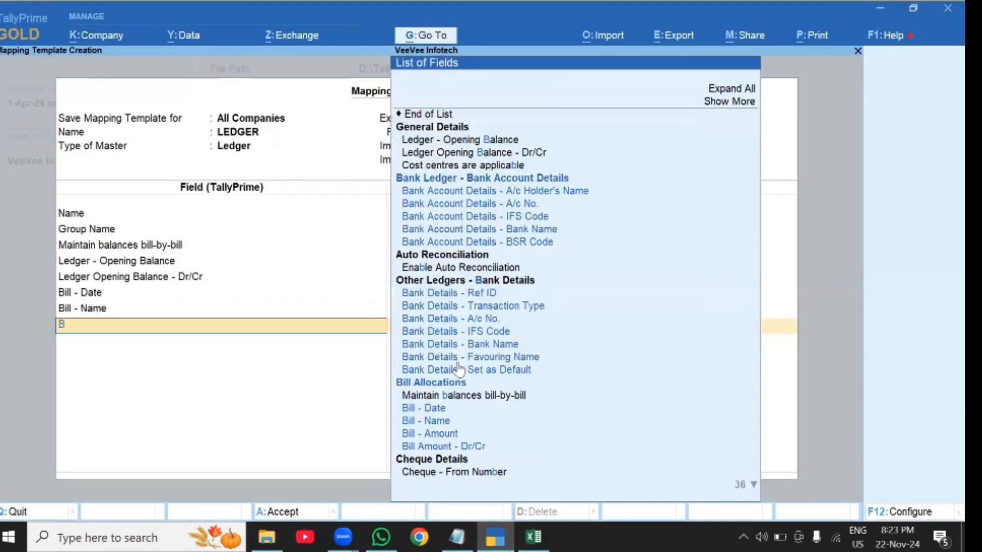
type("ILL")
key("Down")
key("Down")
key("Down")
key("Down")
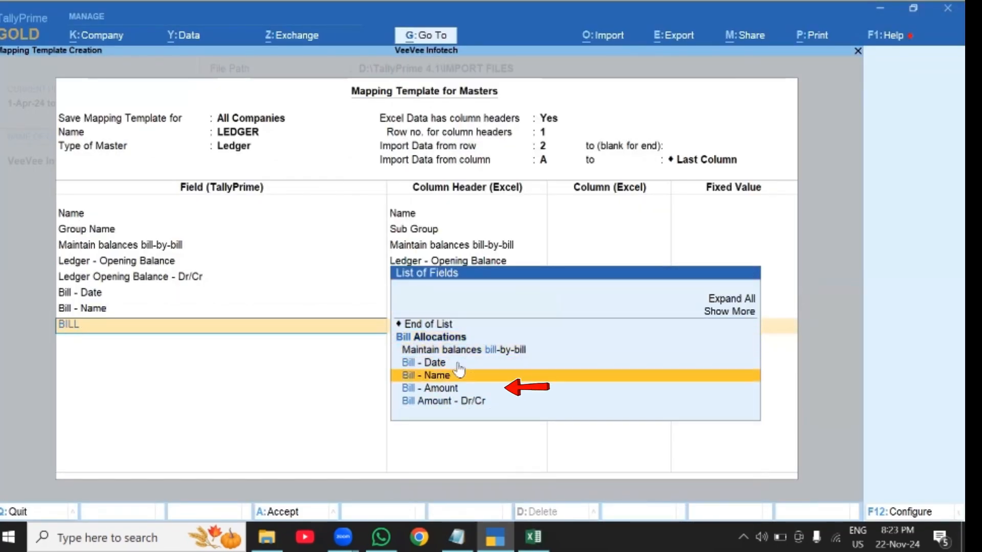
key("Return")
Map the Bill - Amount field to the Excel column header Bill - Amount
type("B")
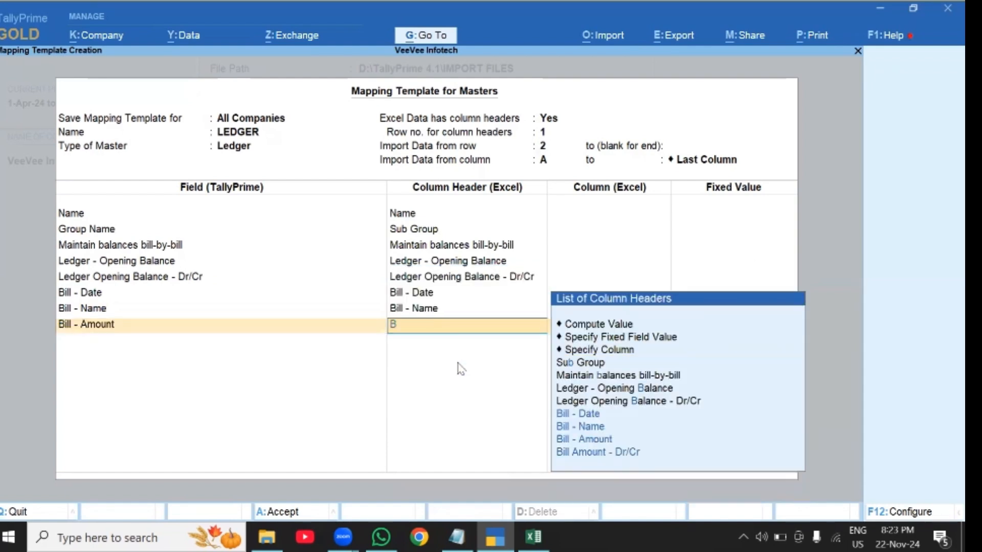
type("ILL")
key("Down")
key("Down")
key("Down")
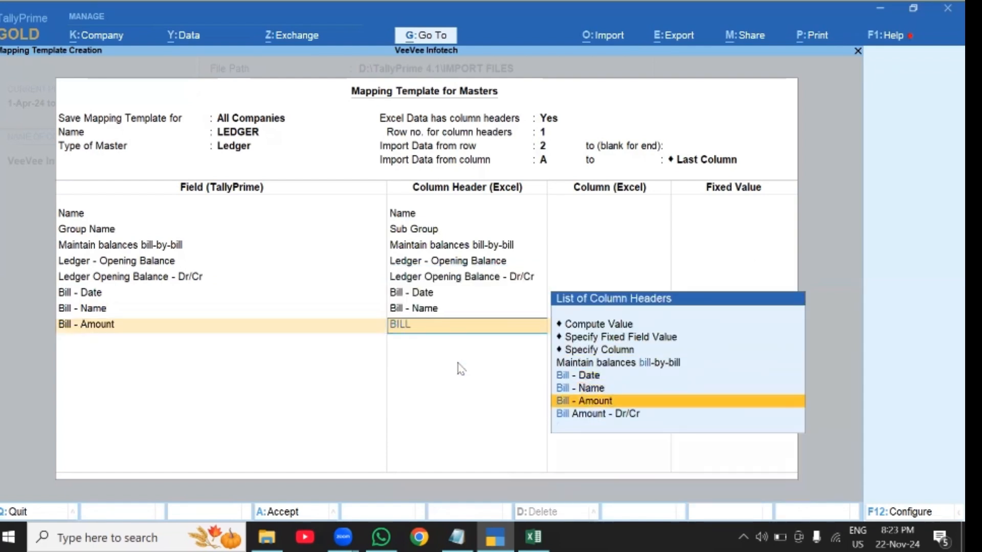
key("Return")
Add the Bill Amount - Dr/Cr field and map it to the Excel column header Bill Amount - Dr/Cr
type("BILL")
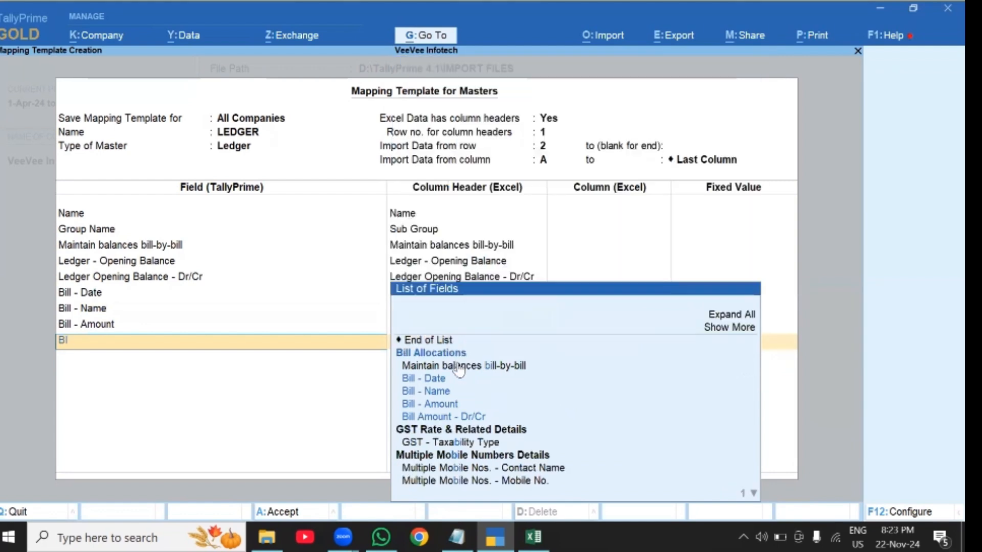
key("Down")
key("Down")
key("Down")
key("Down")
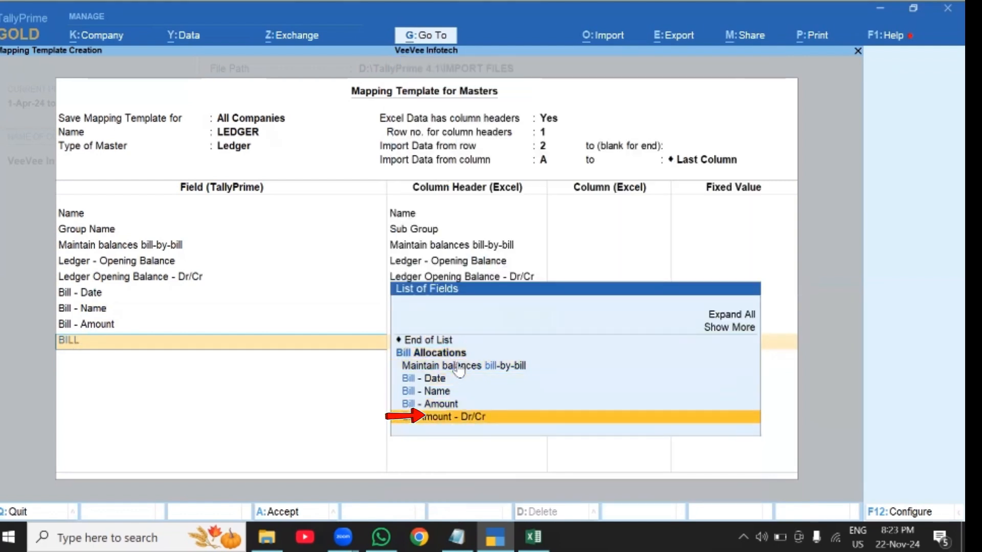
key("Return")
type("BIL")
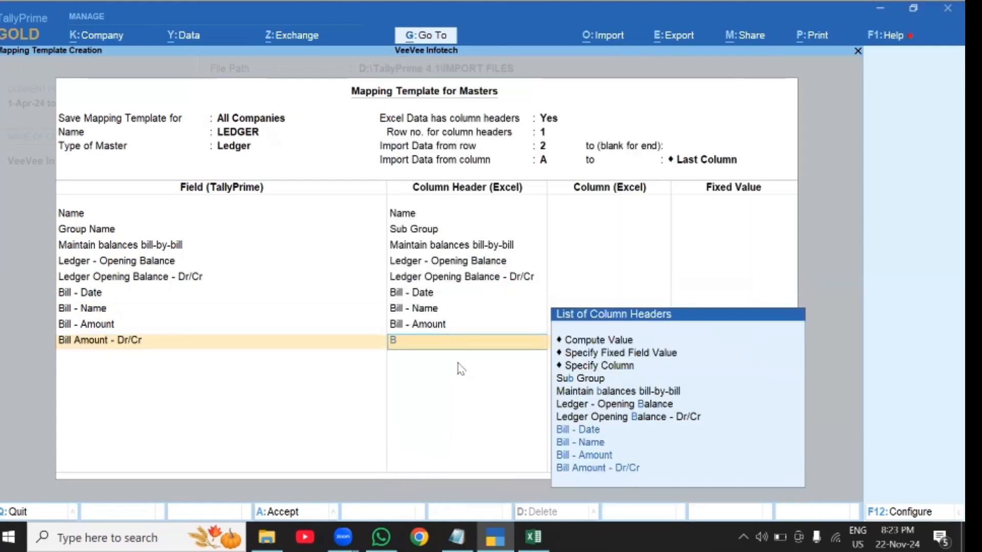
type("L")
key("Down")
key("Down")
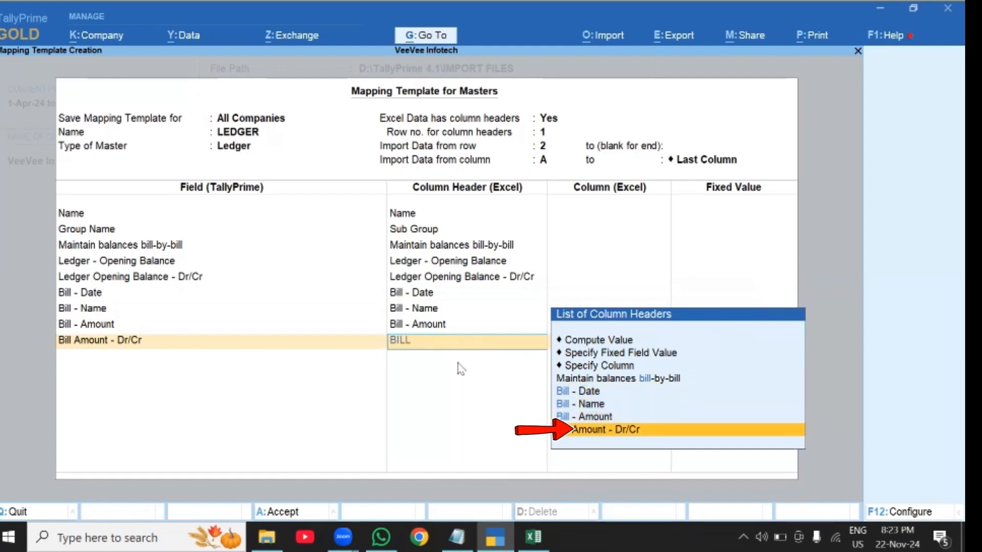
key("Return")
Check the next header in the Excel Ledger sheet, and map the Mailing Details field Address to the Address column header in TallyPrime
key("alt+Tab")
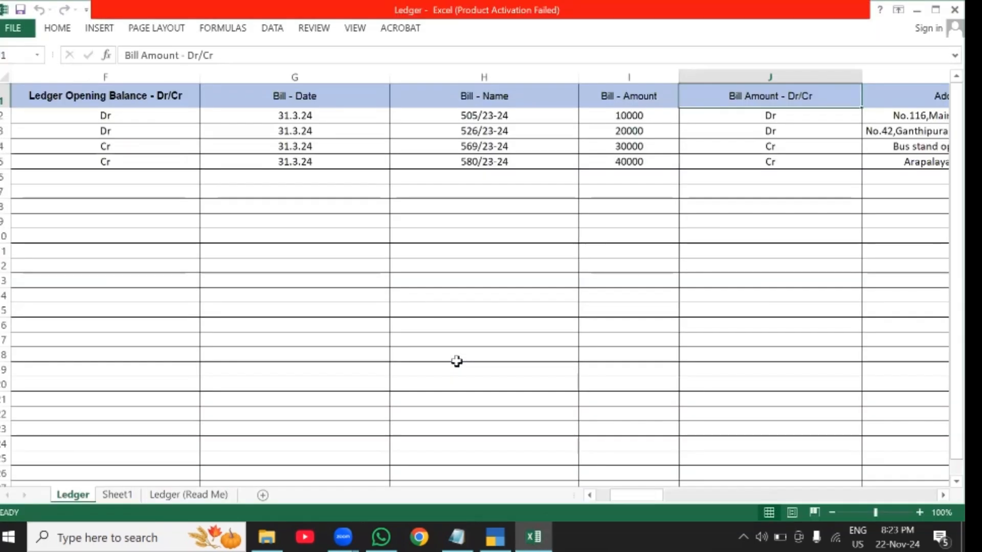
key("Right")
key("Right")
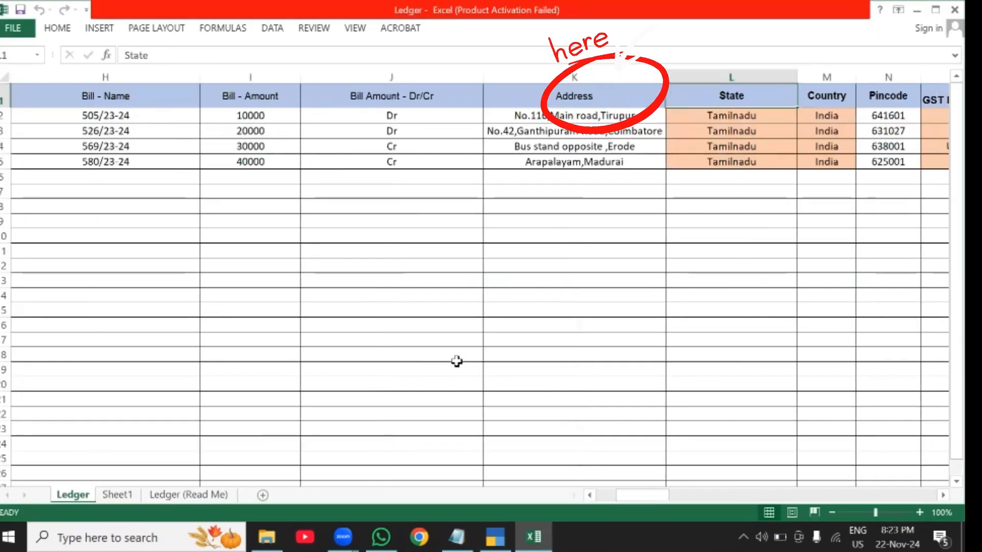
key("alt+Tab")
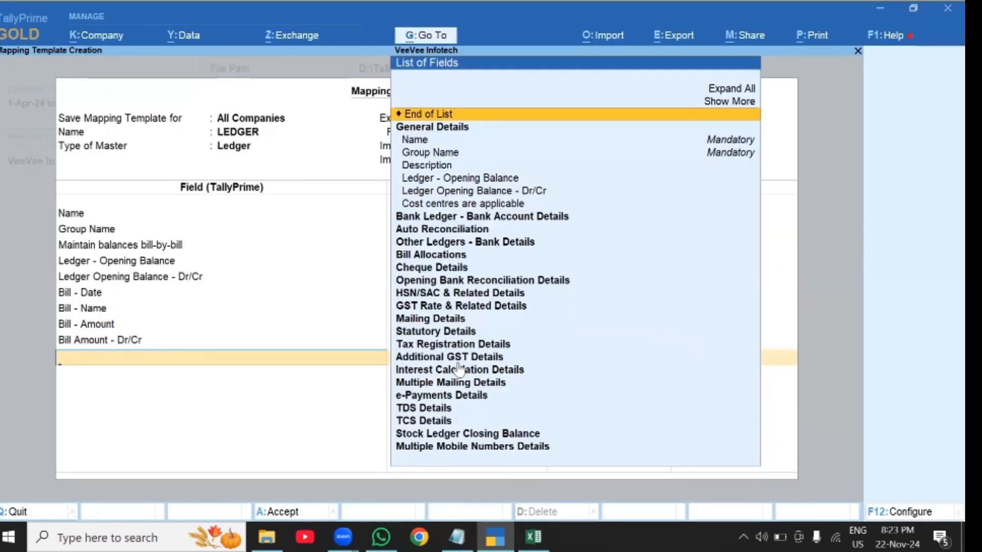
type("ADDRESS")
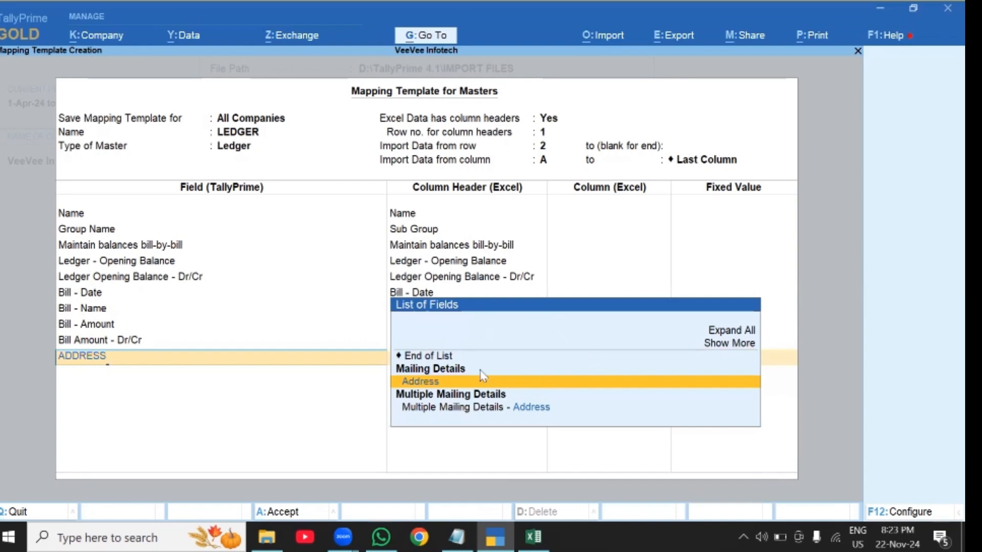
key("Return")
type("ADDRE")
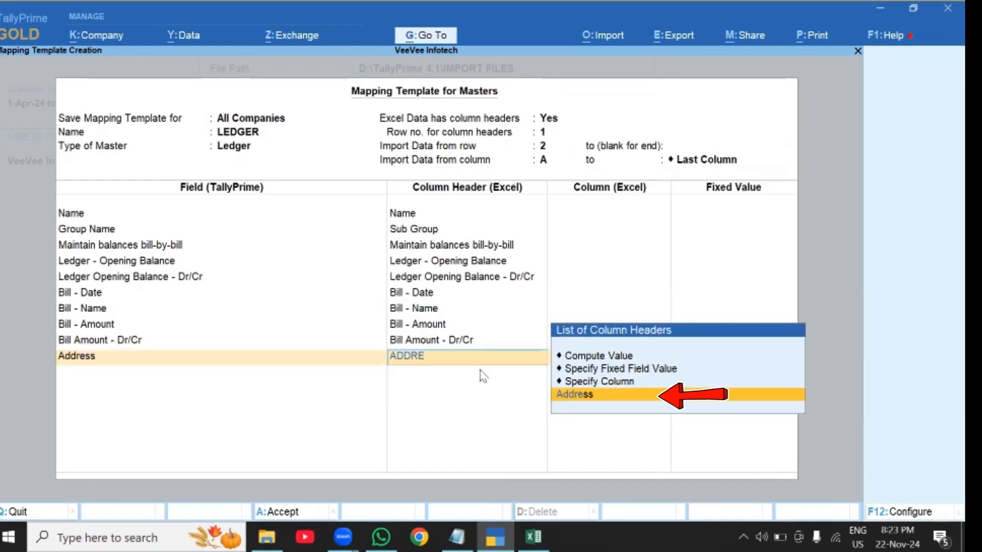
key("Return")
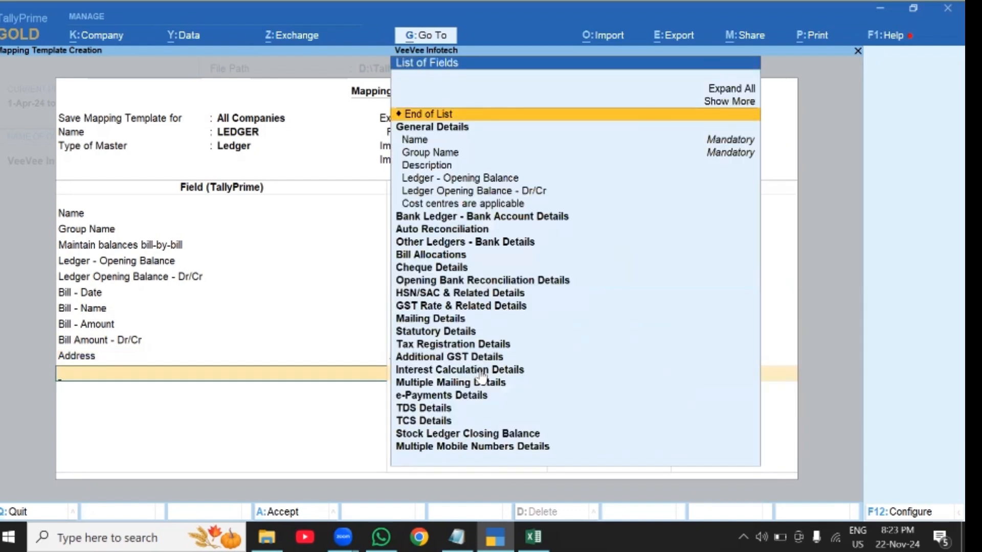
Check the headers after Address in the Excel sheet, and map the Mailing Details field State to the State column header in TallyPrime
key("alt+Tab")
key("Right")
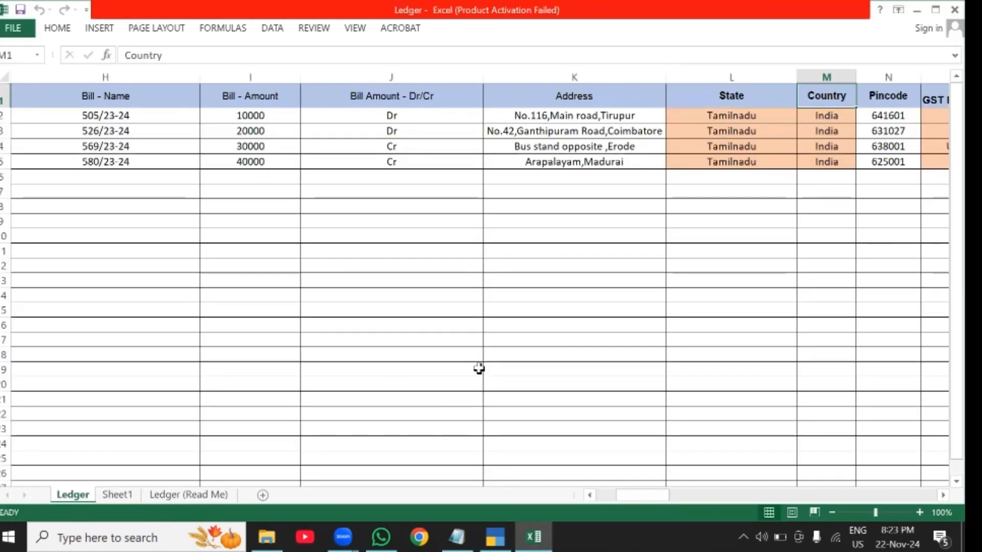
key("alt+Tab")
type("STAT")
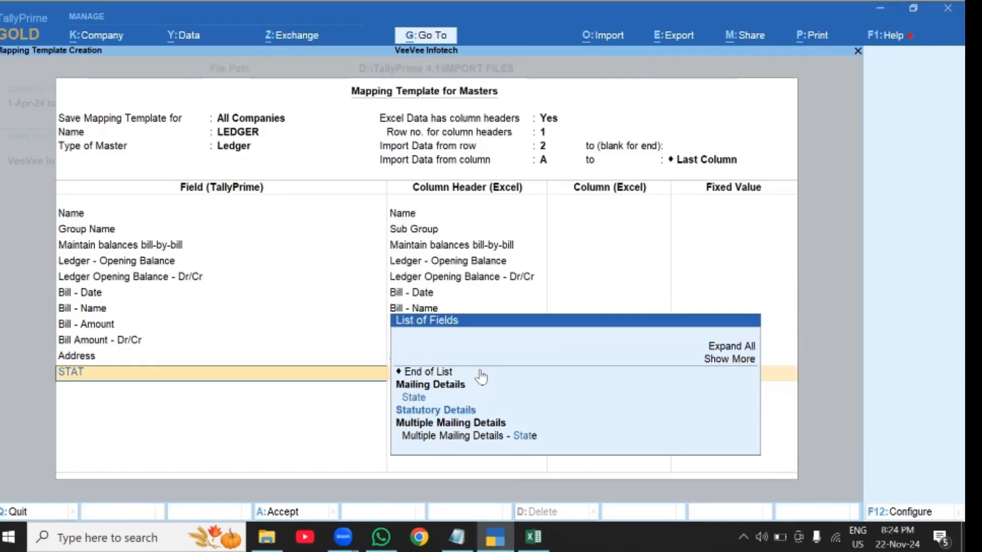
key("Down")
key("Return")
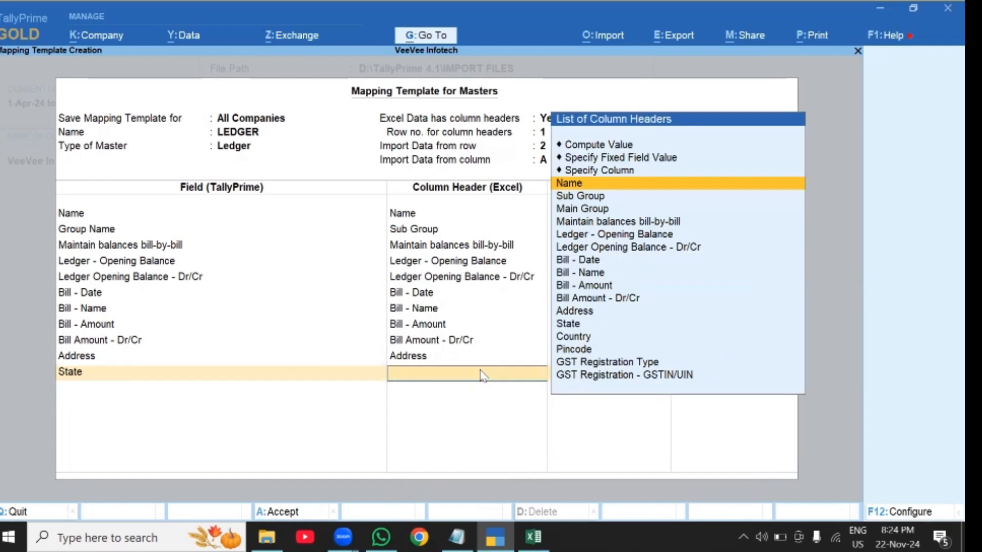
type("STA")
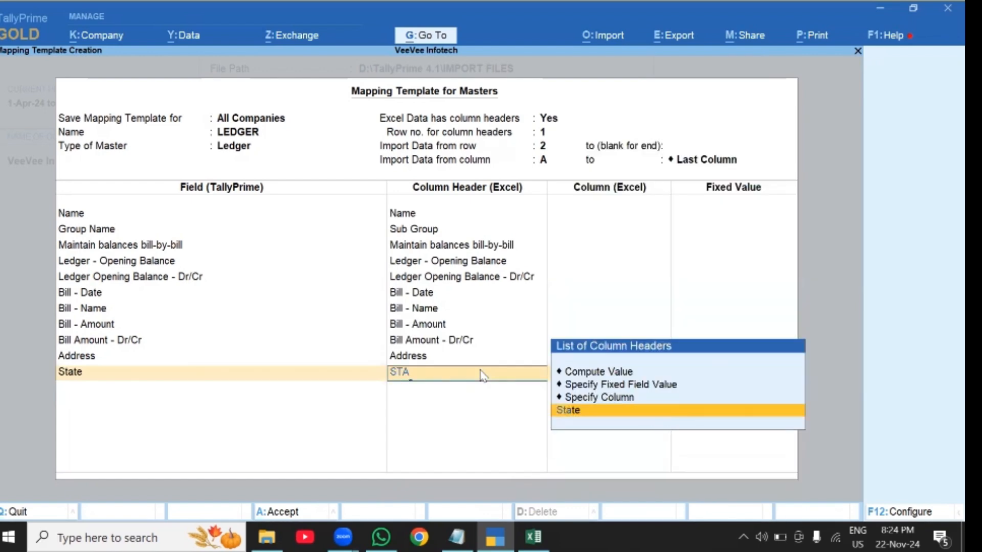
key("Return")
Add the Country field from Mailing Details and map it to the Excel column header Country
type("COUNT")
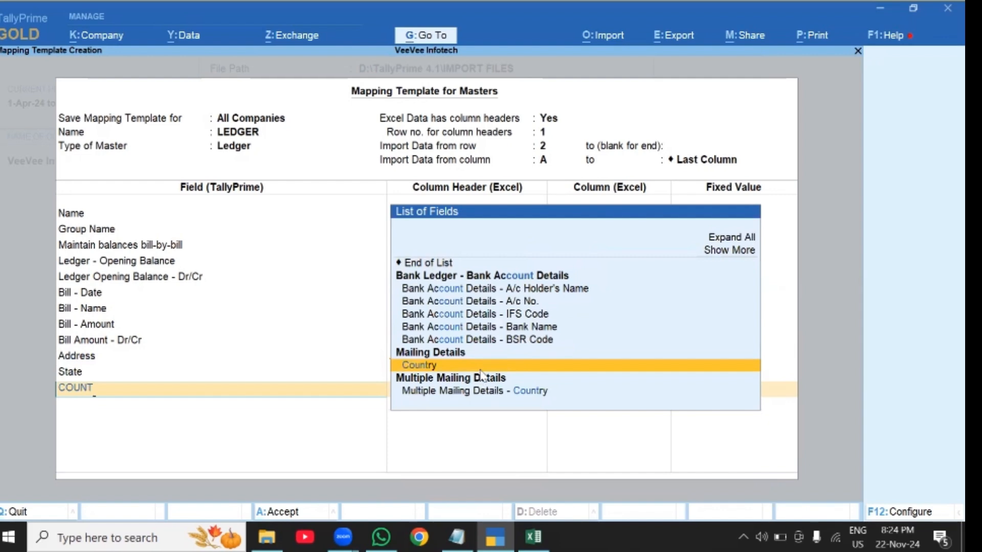
key("Return")
type("COUNT")
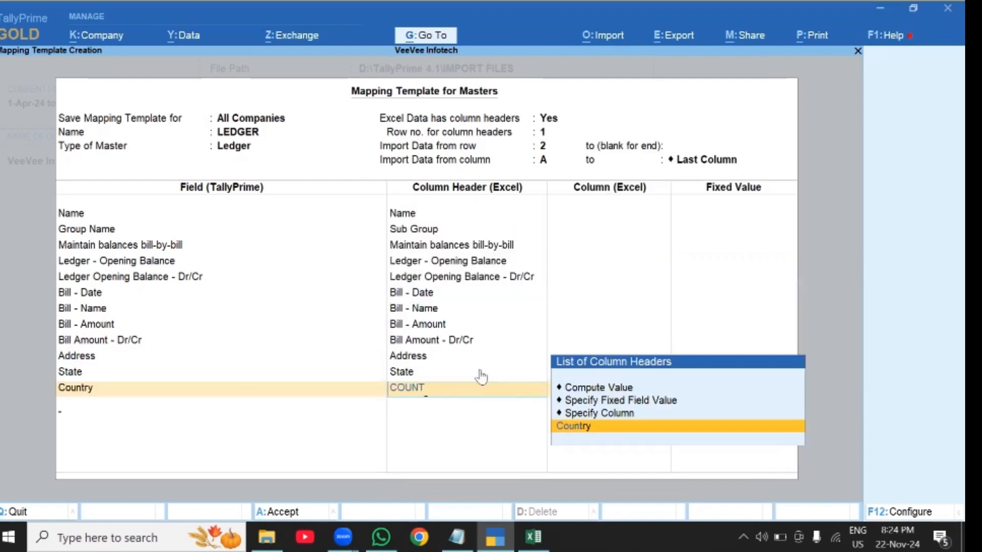
key("Return")
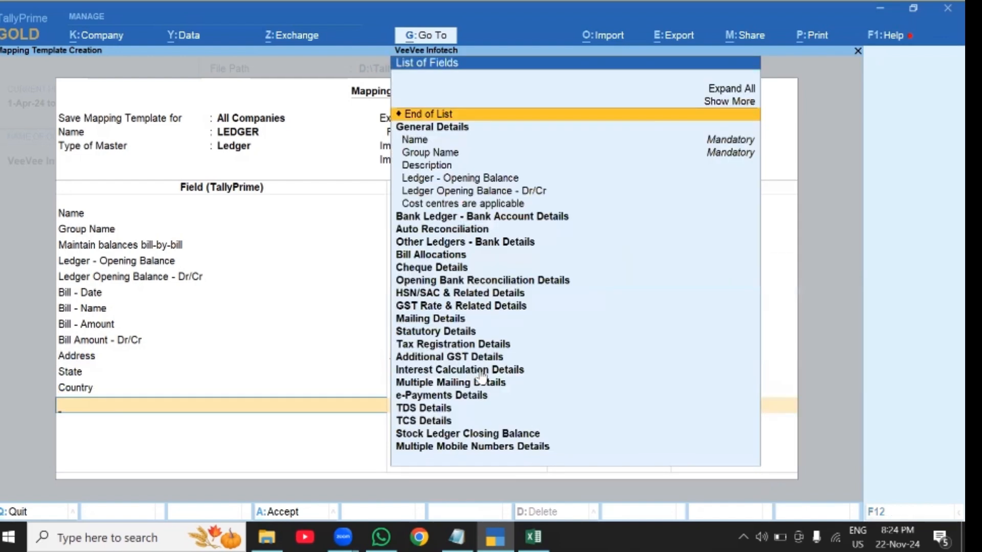
Check the header after Country in the Excel Ledger sheet, and map the Mailing Details field Pincode to the Pincode column header in TallyPrime
key("alt+Tab")
key("Right")
key("Right")
key("Right")
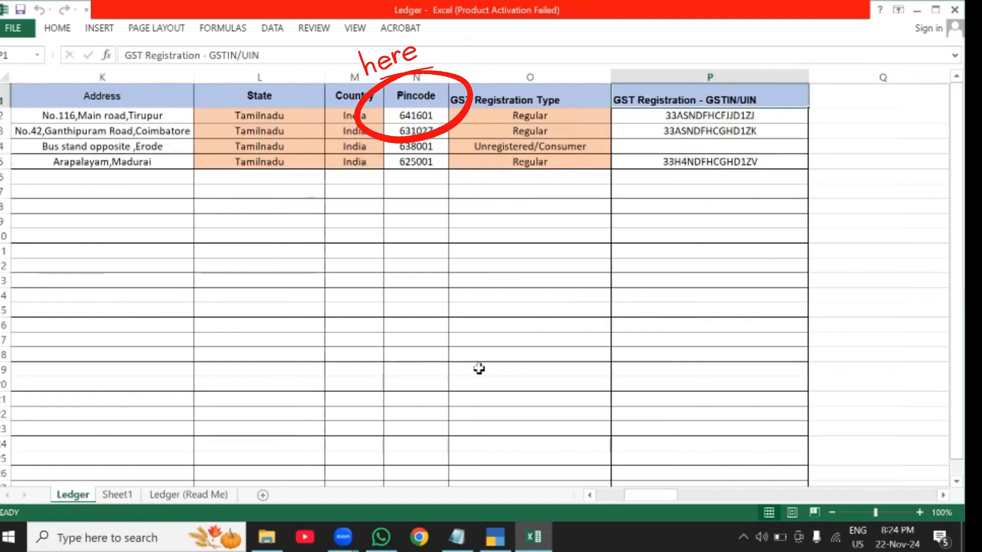
key("Left")
key("alt+Tab")
type("PINC")
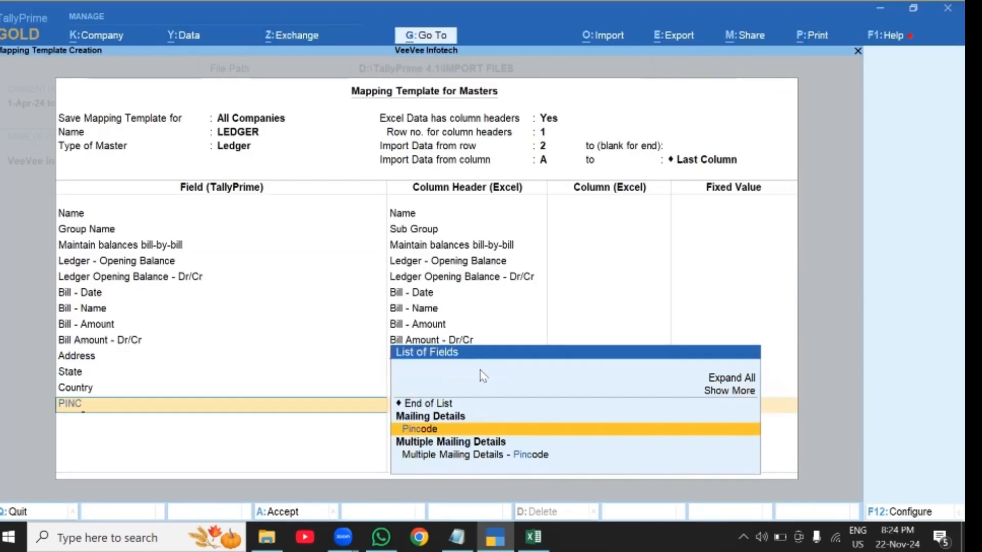
key("Return")
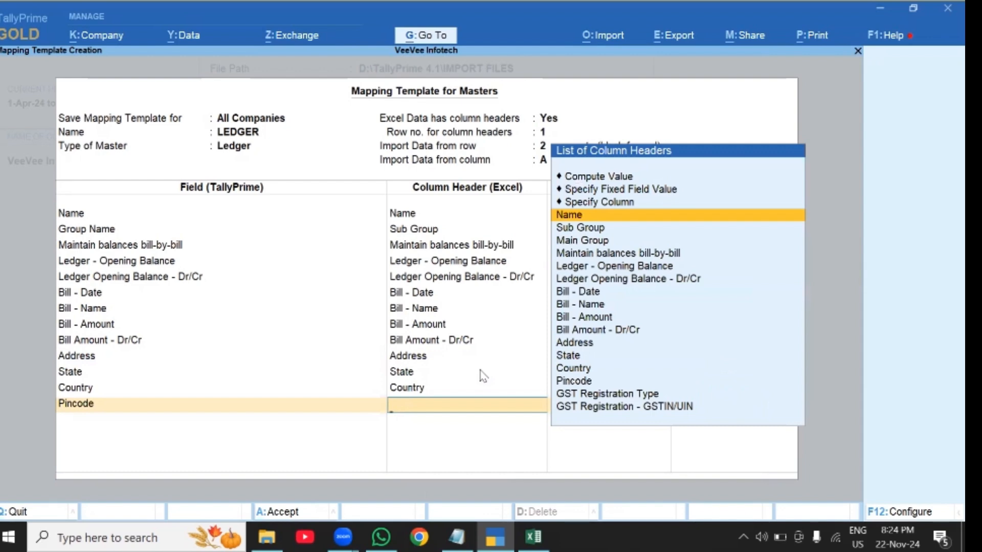
type("PINCO")
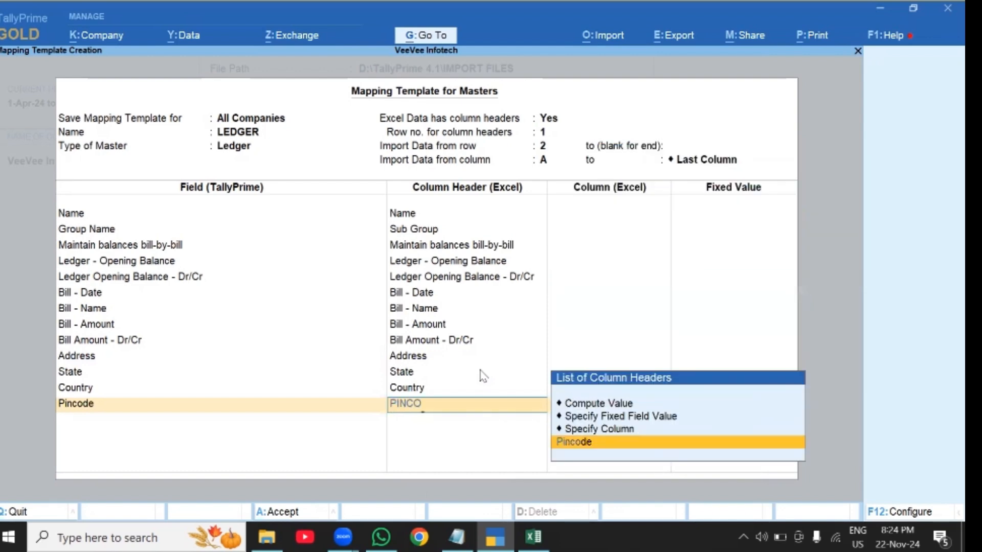
key("Return")
Check the header after Pincode in the Excel sheet, and add the Tax Registration Details field GST Registration Type to the TallyPrime template
key("alt+Tab")
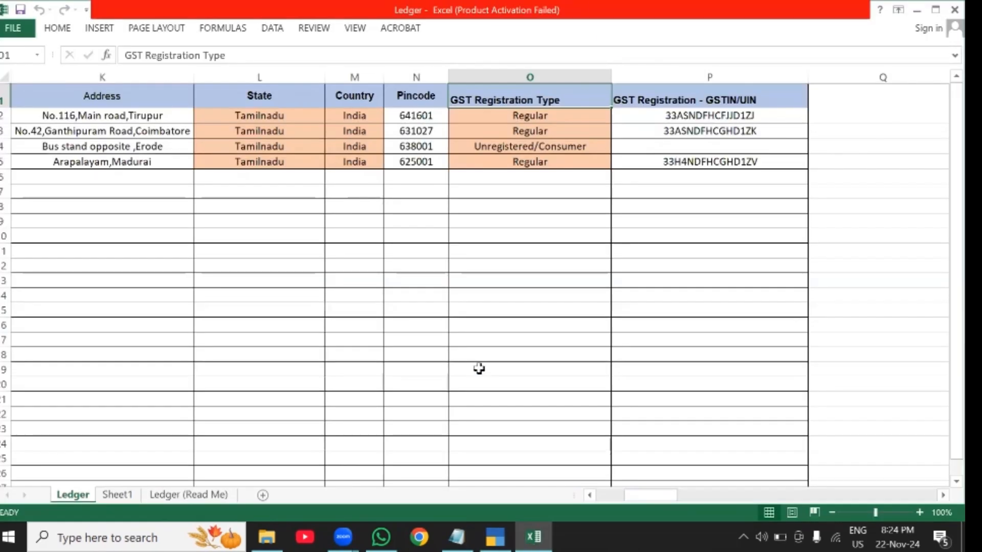
key("alt+Tab")
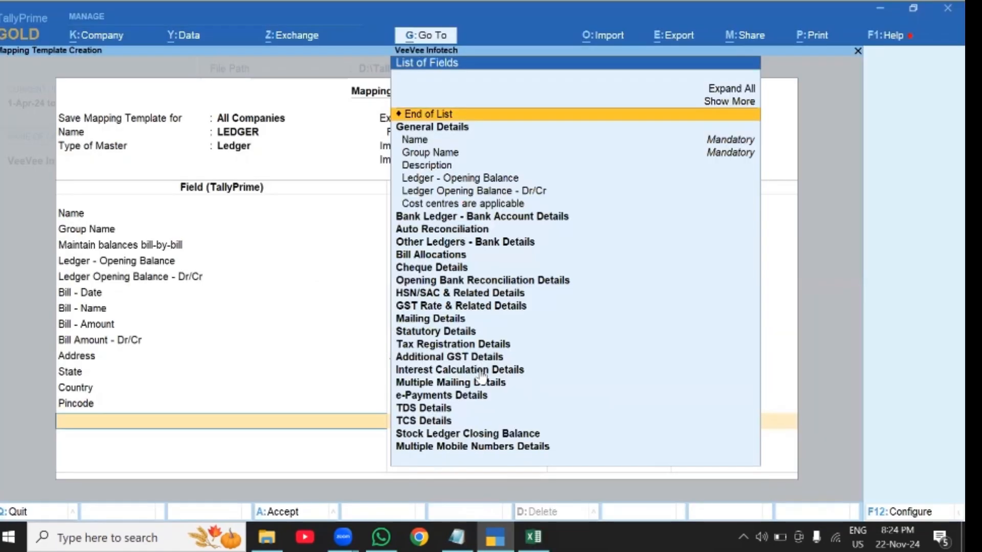
type("GST")
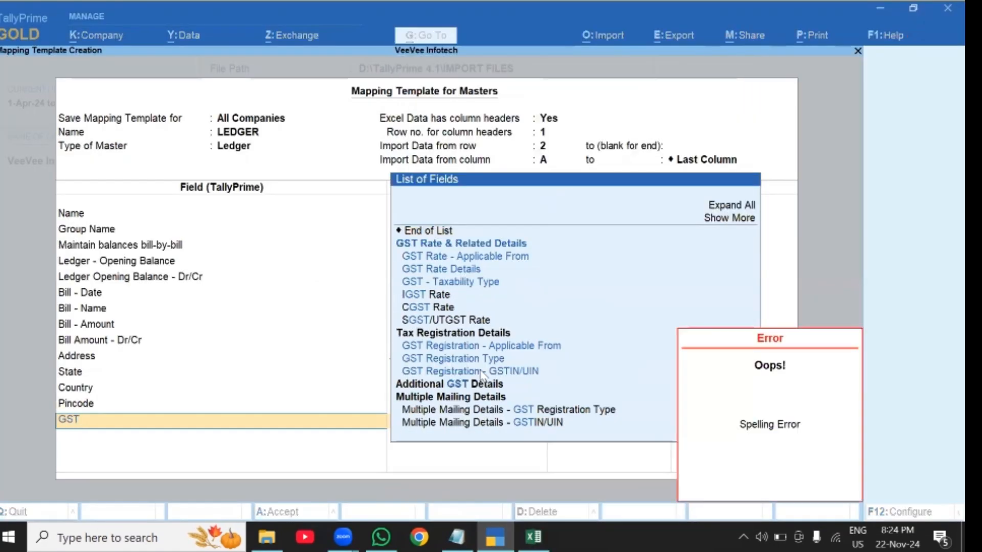
key("Down")
key("Down")
key("Down")
key("Down")
key("Down")
key("Down")
key("Down")
key("Down")
key("Down")
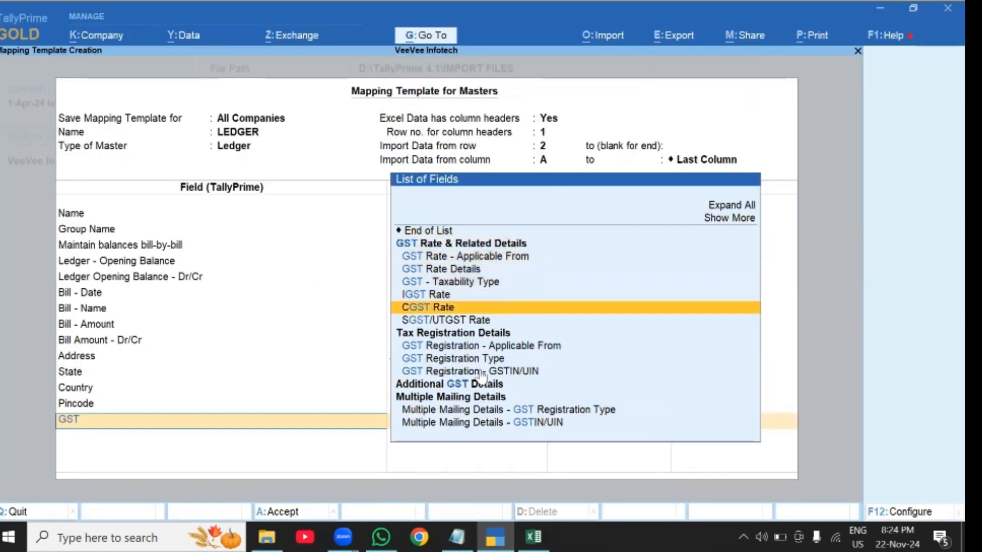
key("Return")
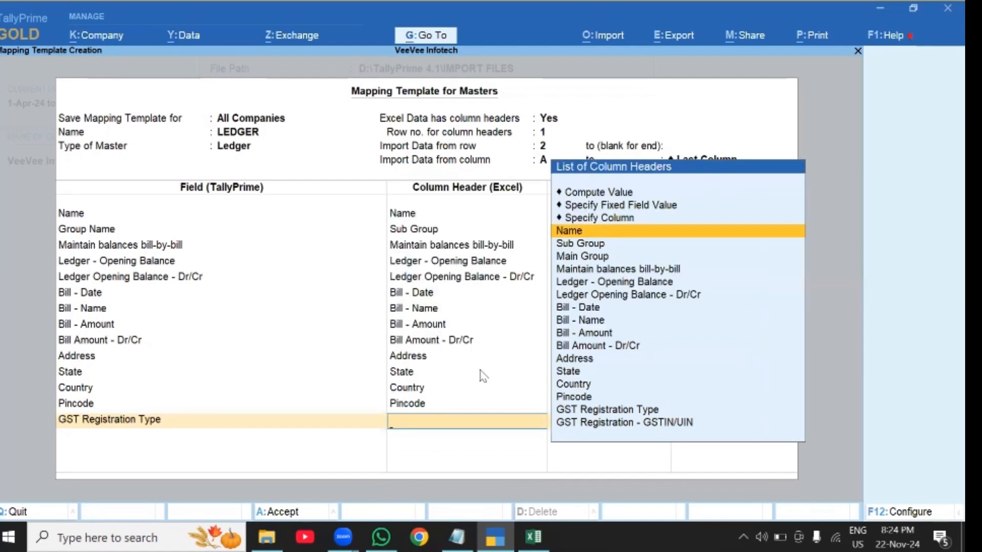
Map the GST Registration Type field to the Excel column header GST Registration Type
type("GSTREG")
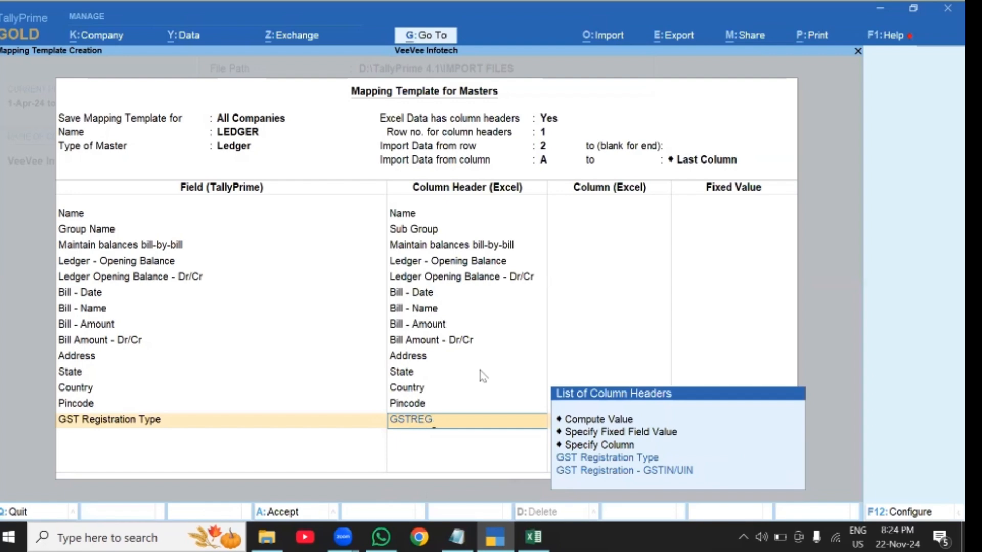
key("Down")
key("Down")
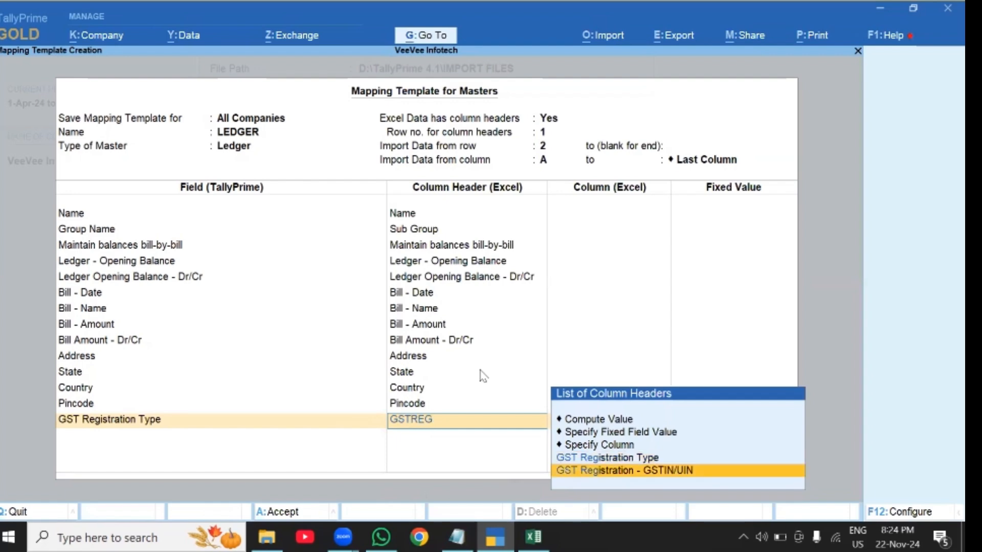
key("Up")
key("Return")
key("BackSpace")
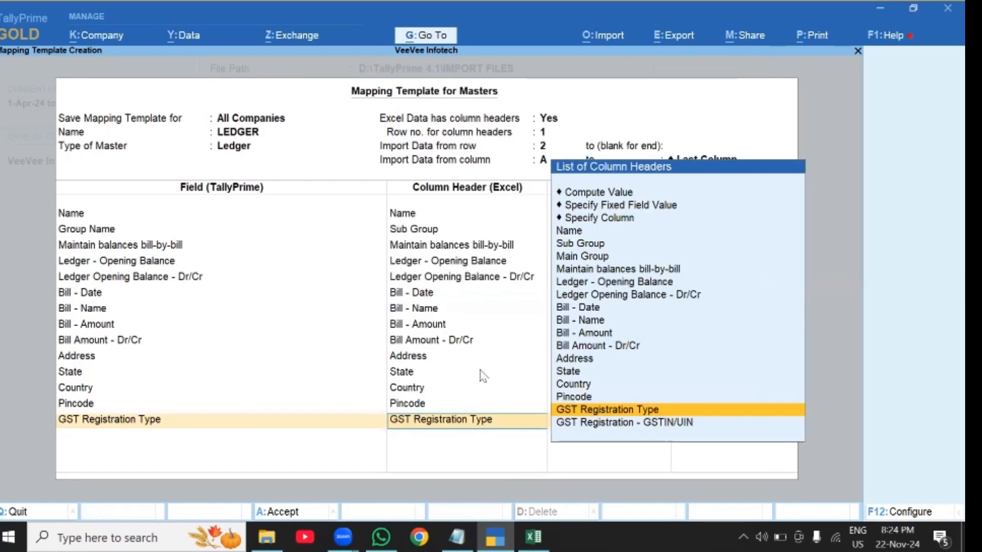
key("Return")
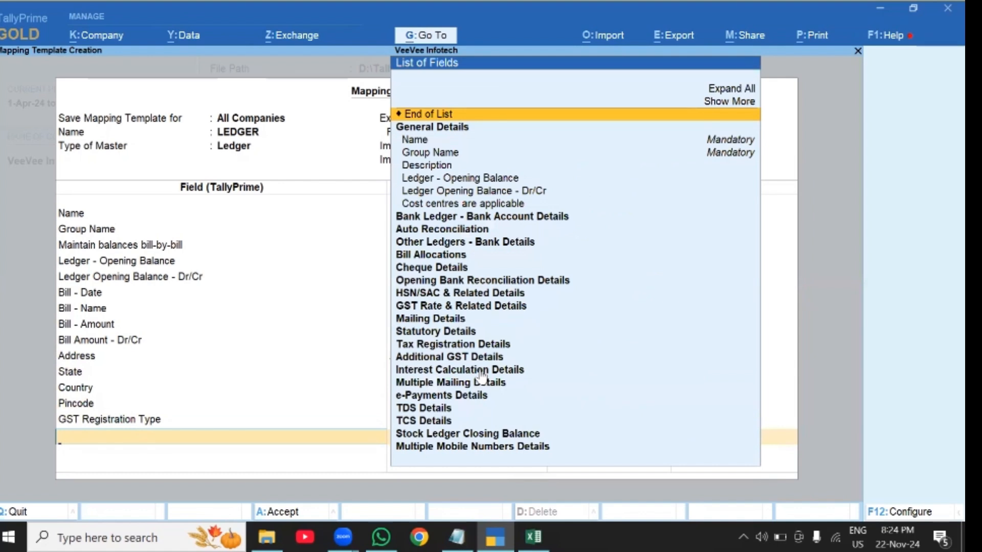
Add the GST Registration - GSTIN/UIN field from Tax Registration Details and map it to the Excel column header GST Registration - GSTIN/UIN
type("GST")
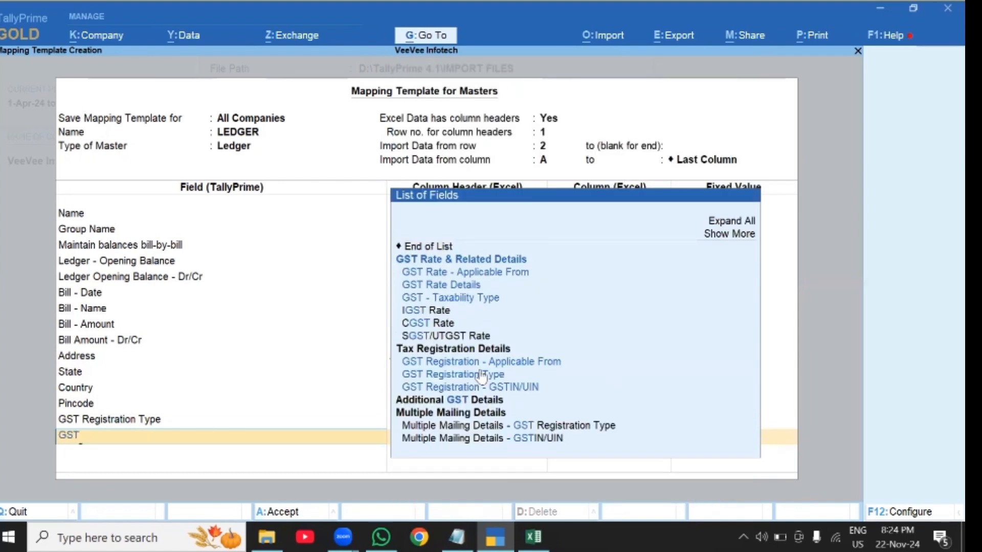
key("Down")
key("Down")
key("Down")
key("Down")
key("Down")
key("Down")
key("Down")
key("Down")
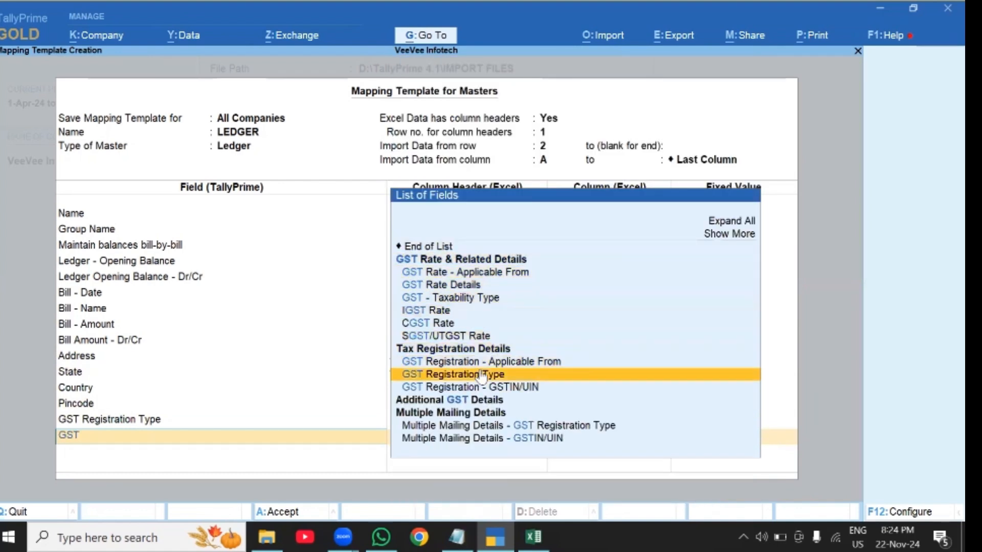
key("Down")
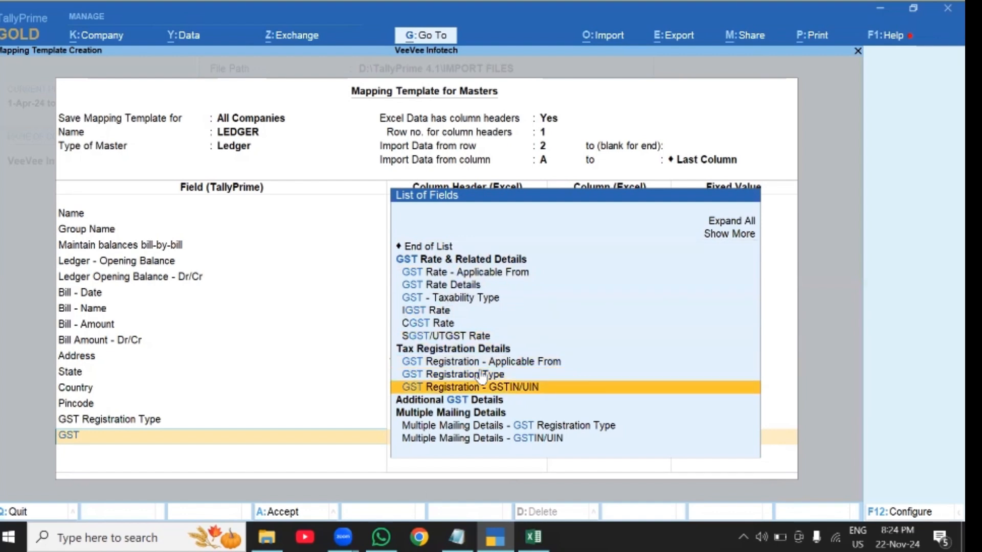
key("Return")
type("GST")
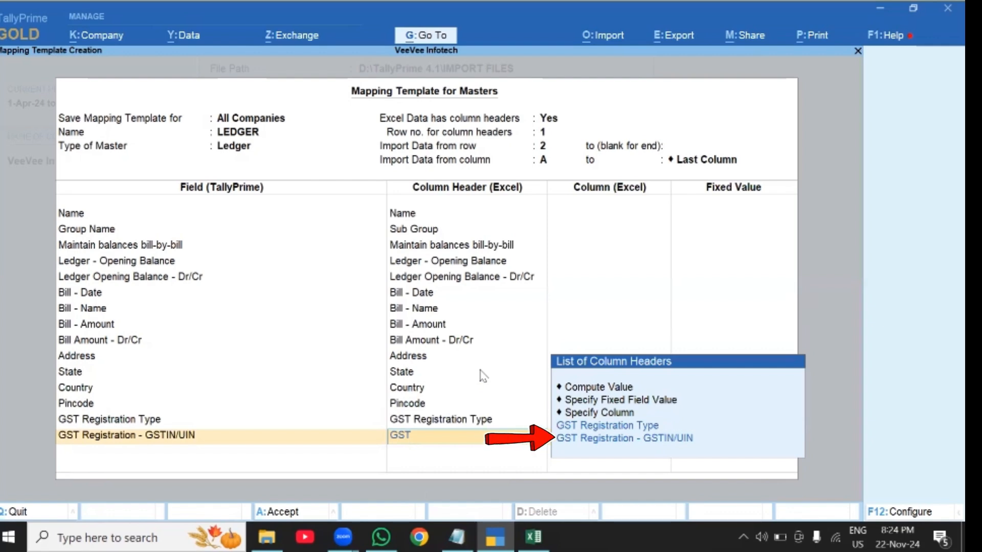
key("Down")
key("Return")
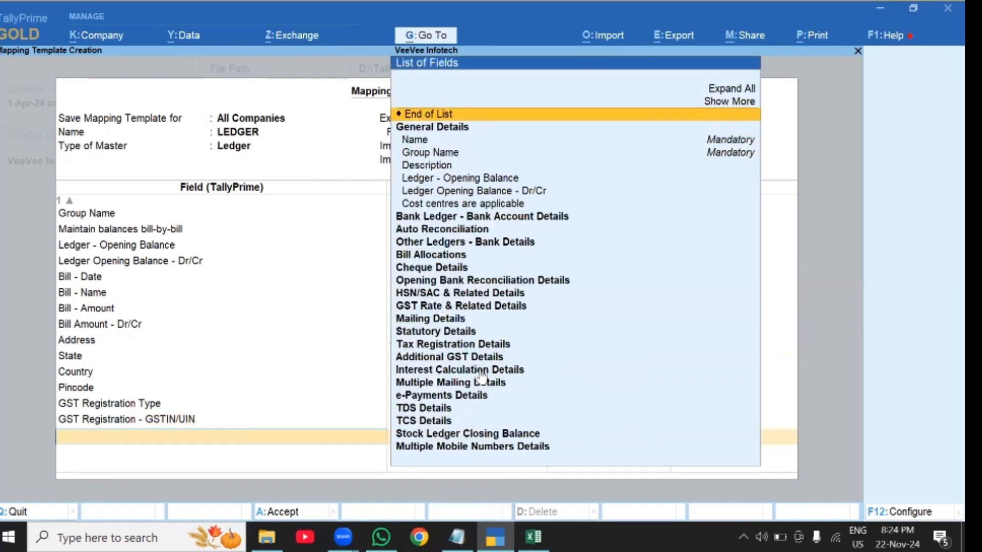
Review the column headers of the Ledger sheet in Excel to check whether any column is still unmapped
key("alt+Tab")
key("Right")
key("Right")
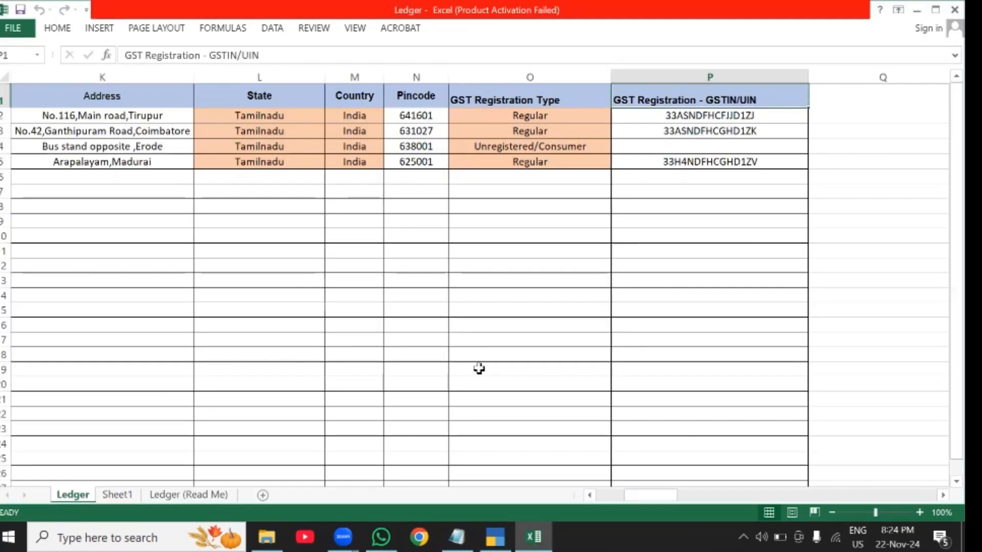
key("Left")
key("Left")
key("Left")
key("Left")
key("Left")
key("Left")
key("Left")
key("Left")
key("Left")
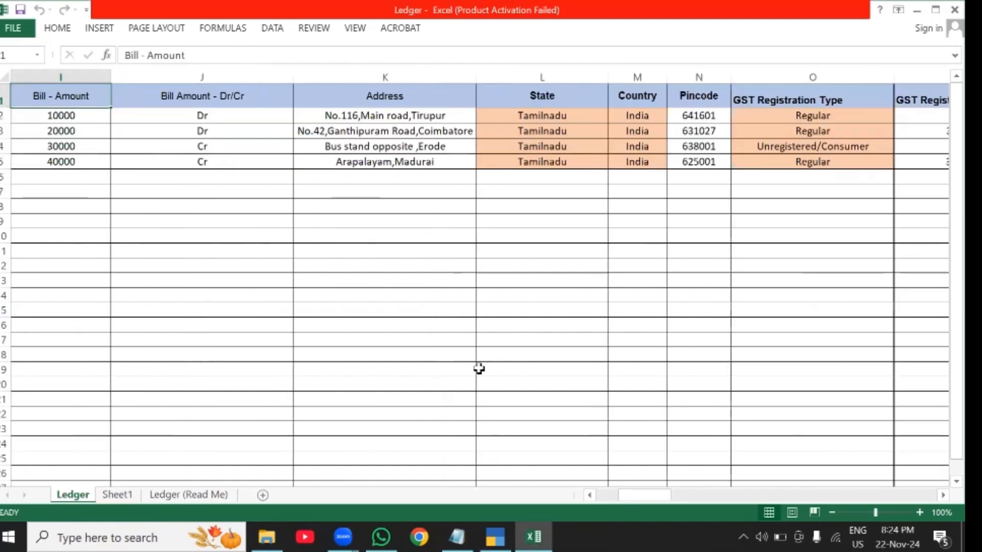
Return to TallyPrime, end the field list and save the LEDGER mapping template
key("alt+Tab")
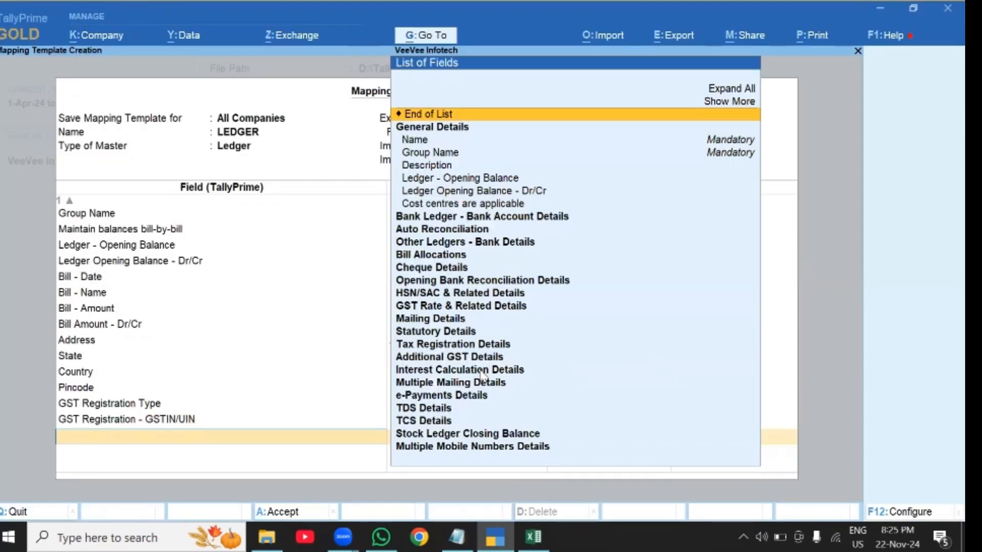
key("Return")
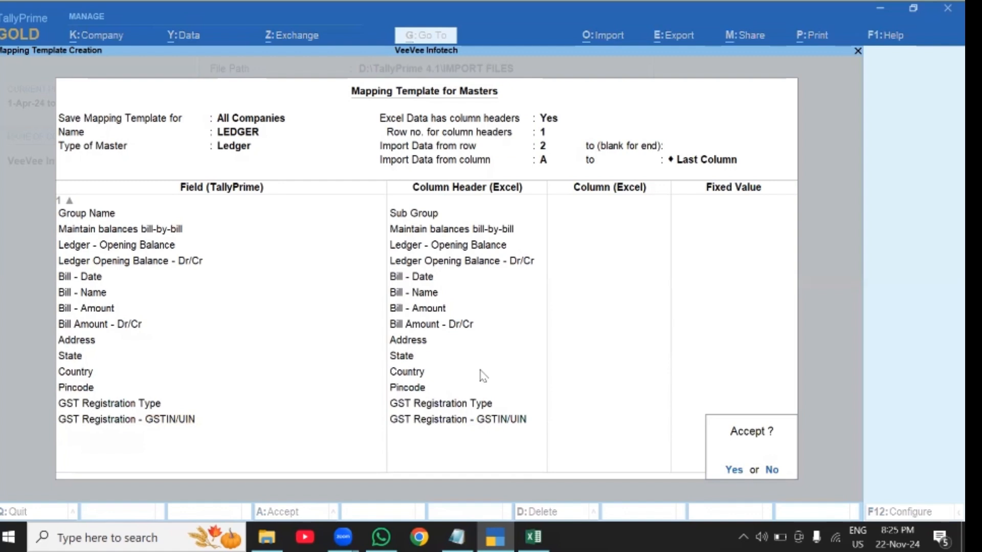
key("Return")
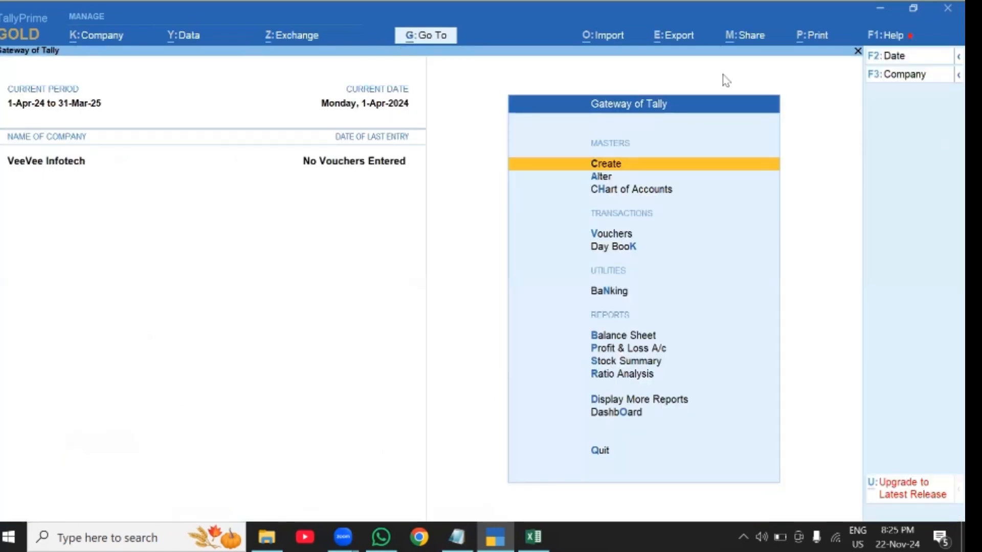
Start a masters import from Excel using the file Ledger.xlsx and its worksheet Ledger
left_click(613, 35)
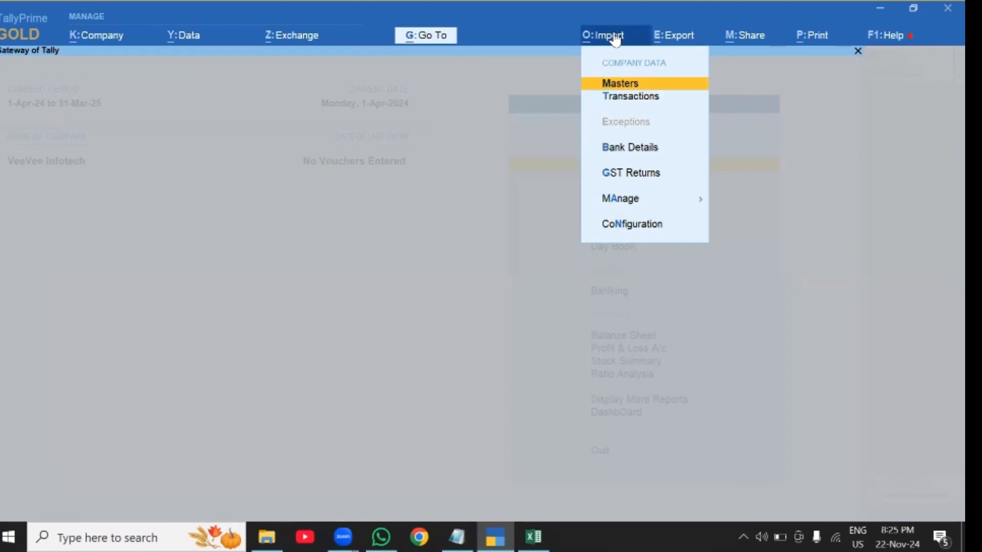
key("Return")
key("Return")
key("Return")
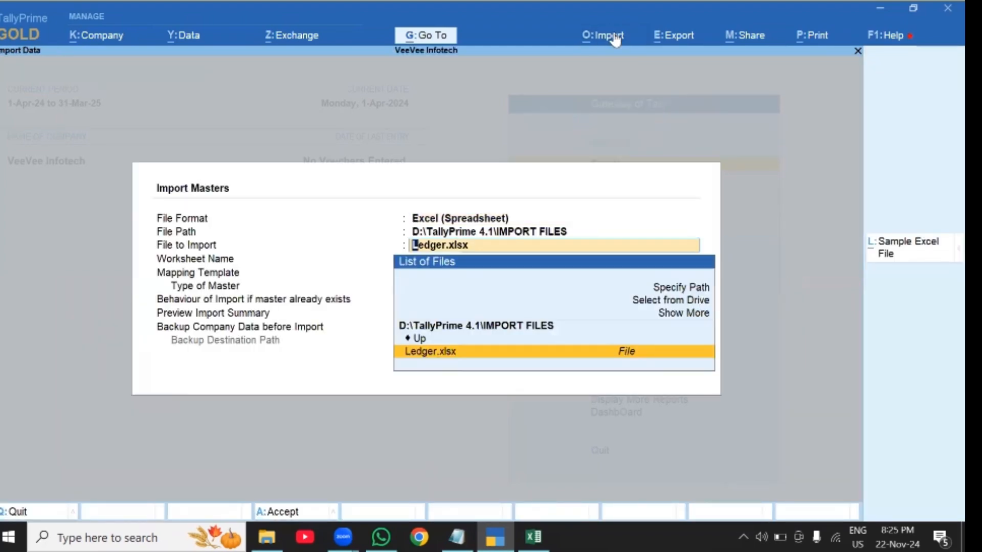
key("Return")
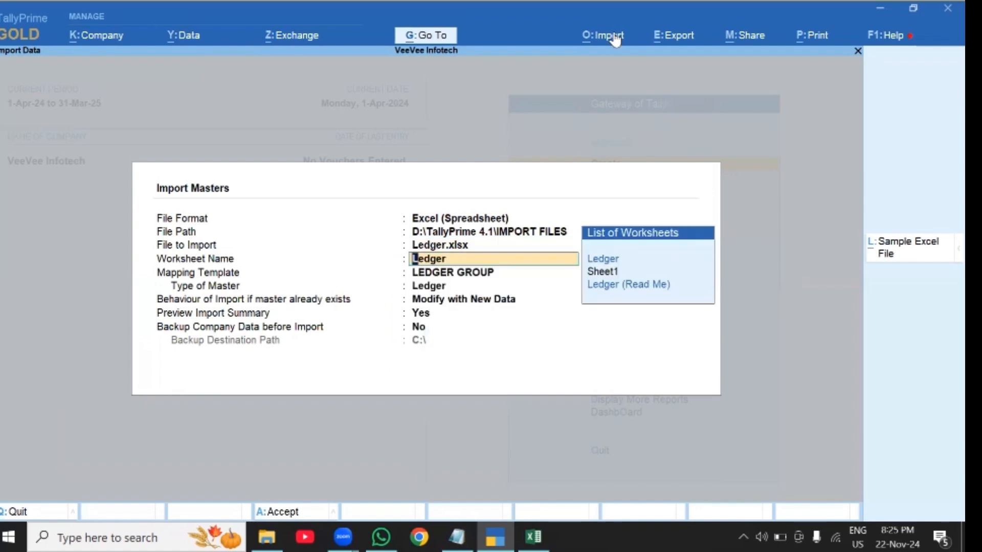
key("Return")
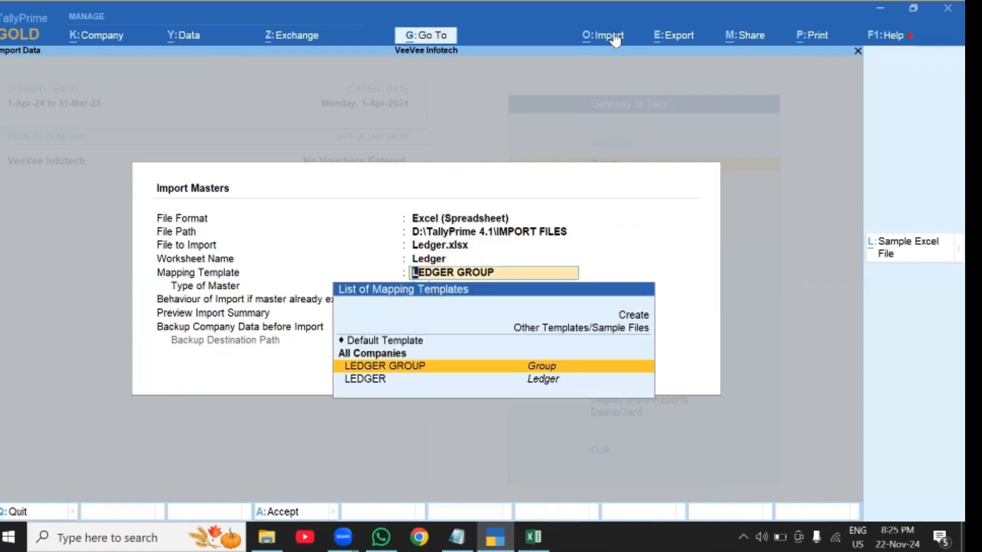
Select LEDGER as the mapping template for the masters import
key("BackSpace")
key("Return")
key("Down")
key("Return")
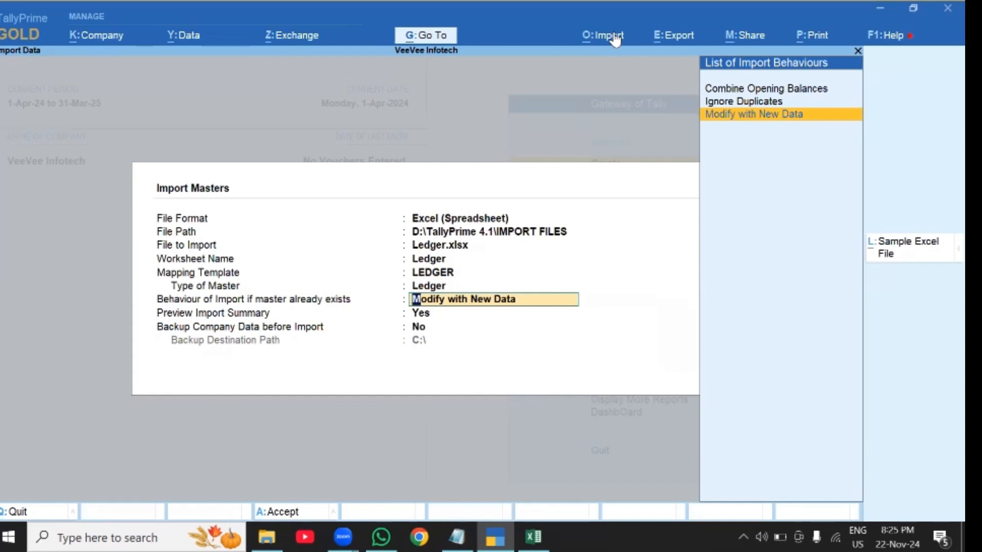
Review the import behaviours for masters that already exist and choose Modify with New Data
key("Up")
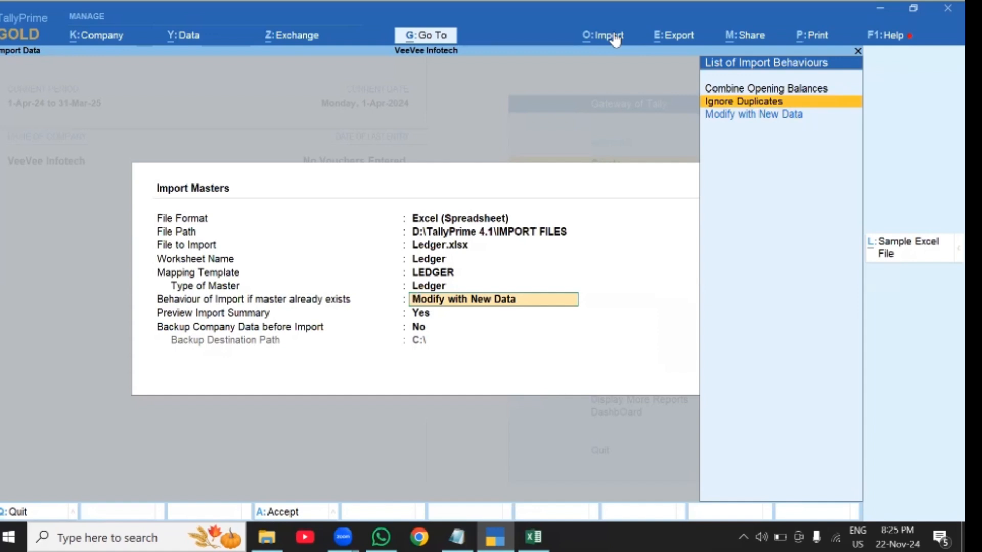
key("Up")
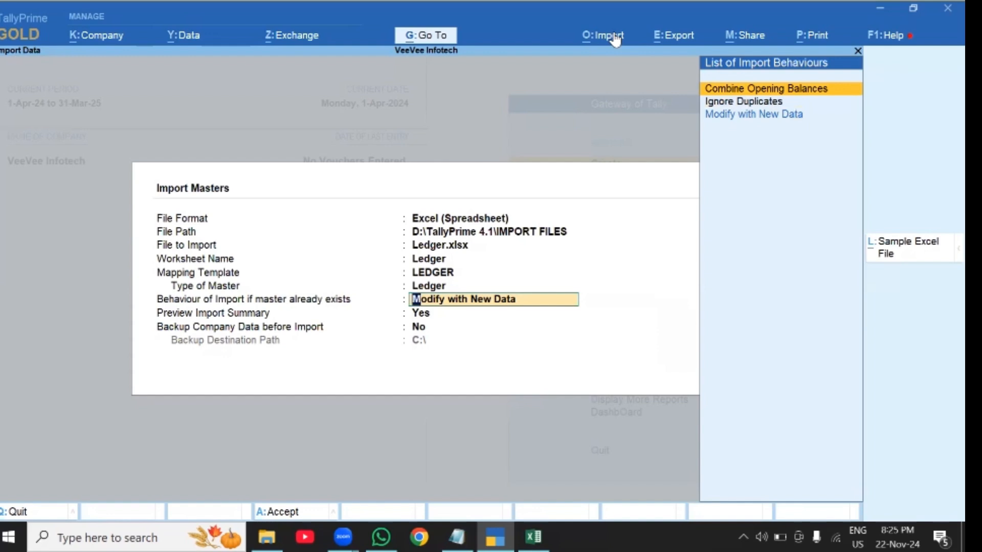
key("Down")
key("Down")
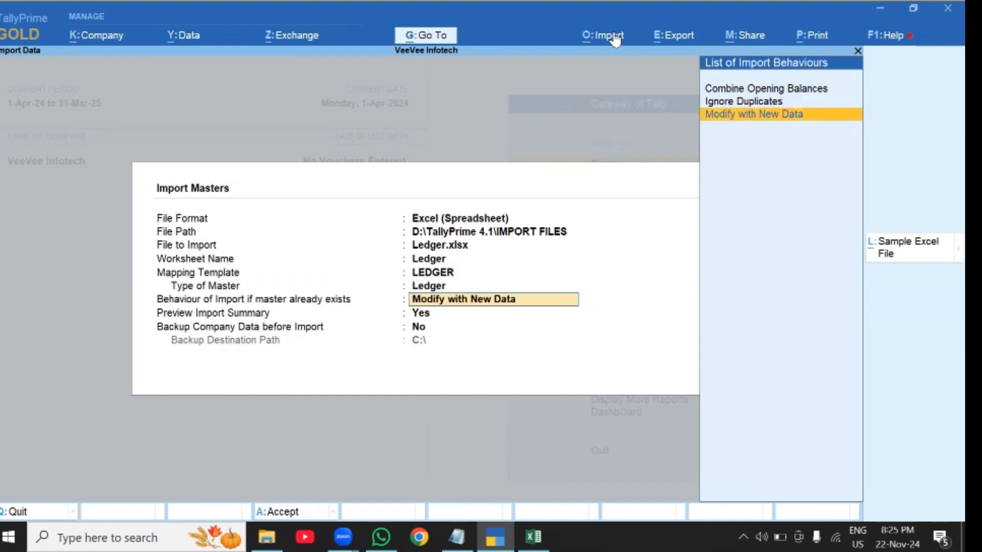
key("Return")
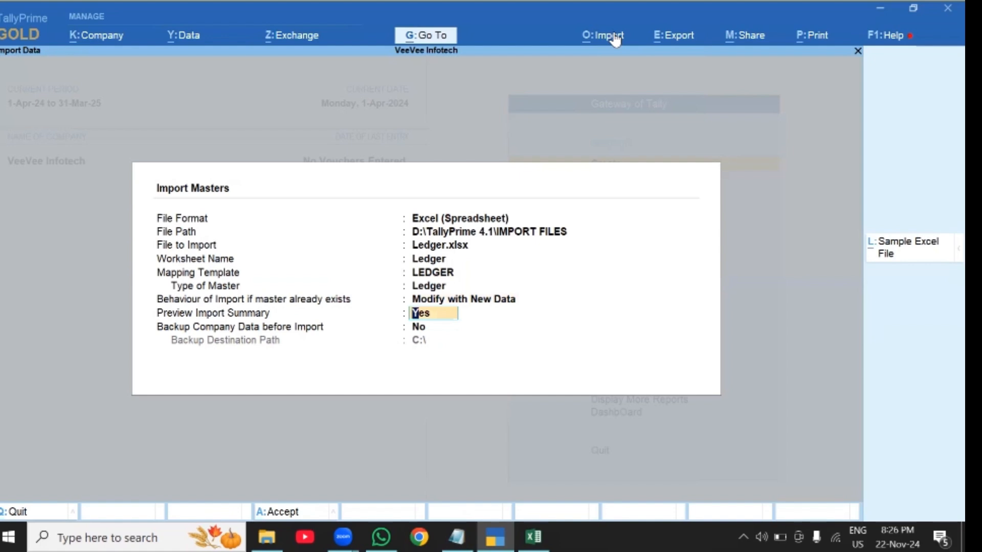
Keep the import preview set to Yes and the company data backup set to No, and open the import summary preview for the ledgers
key("Return")
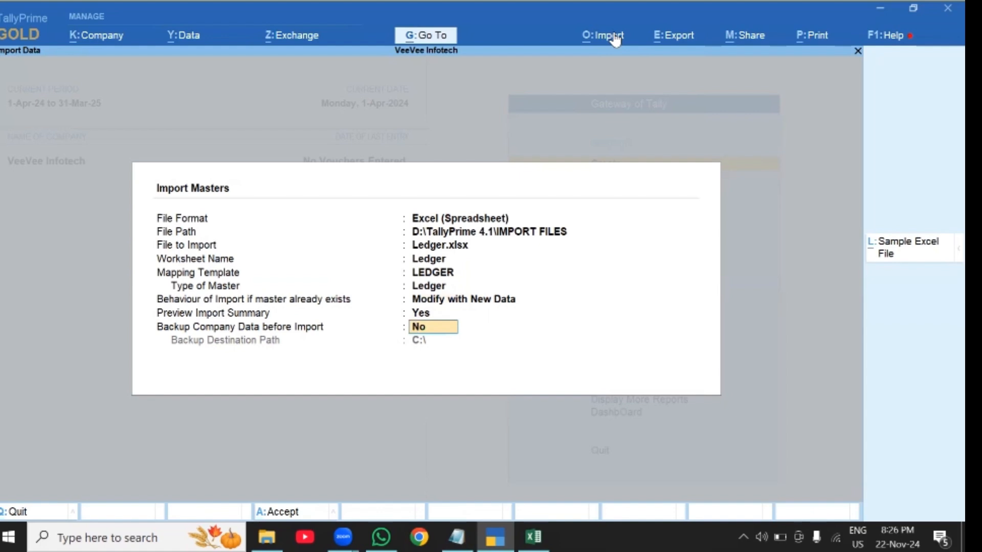
key("Return")
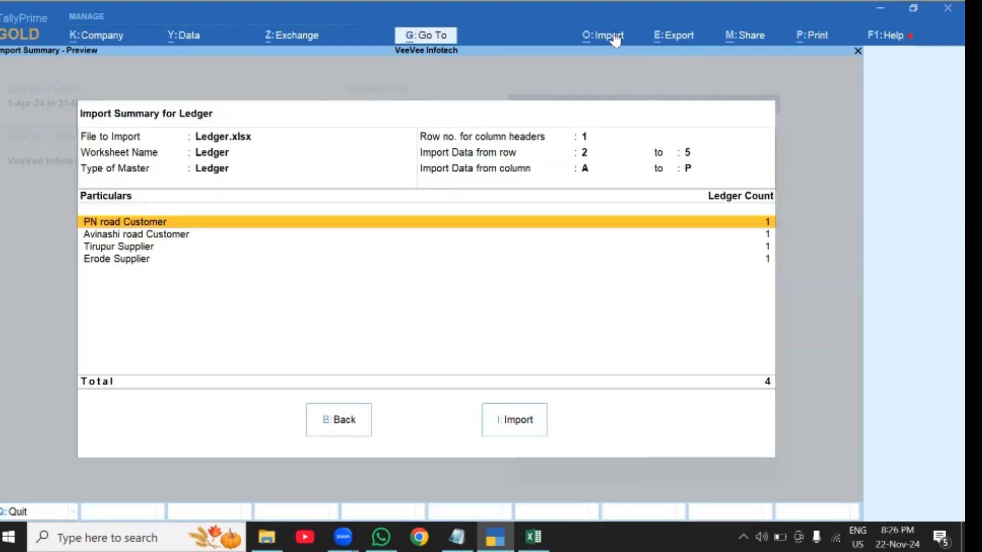
key("Down")
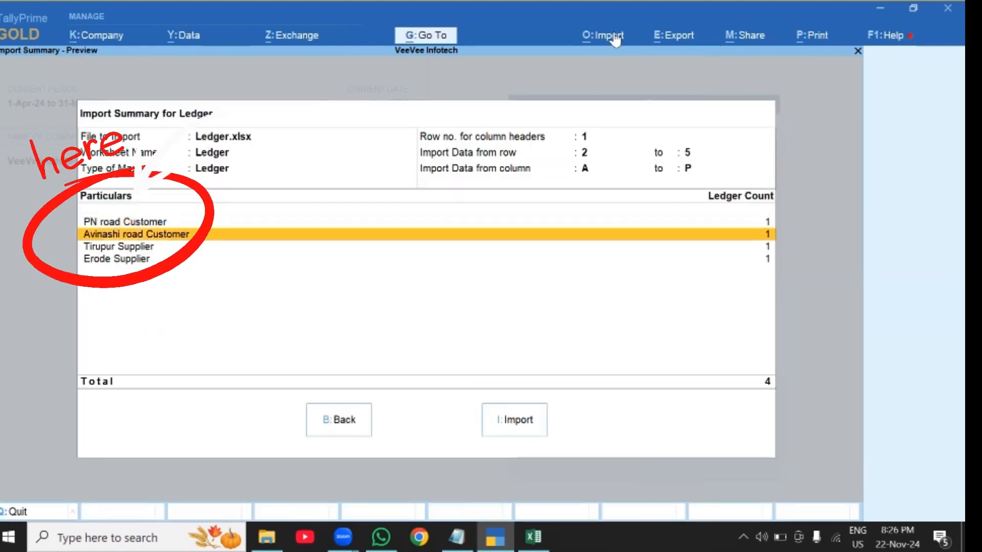
Review the groups listed in the import summary preview, import the ledgers and dismiss the completion message
key("Up")
key("Down")
key("Up")
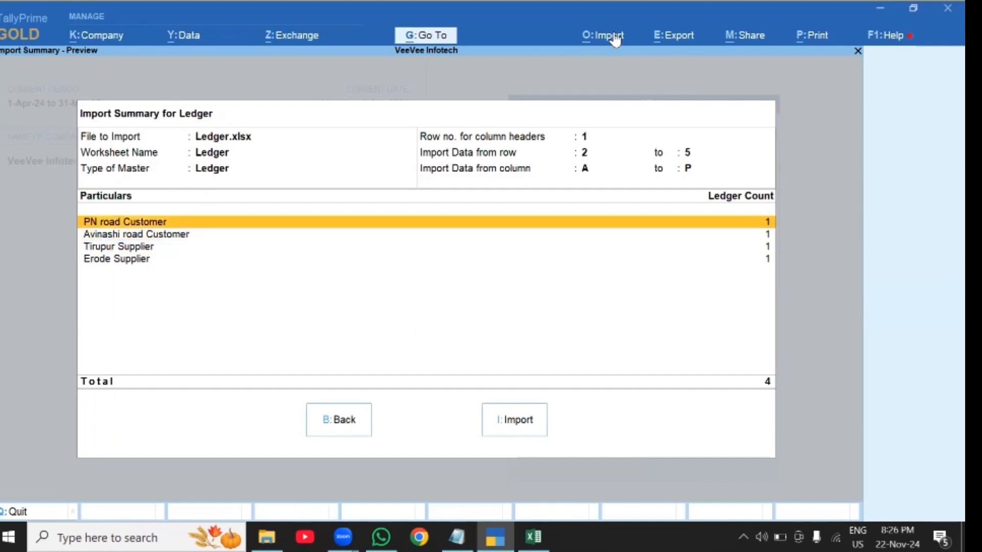
key("Down")
key("Up")
key("Down")
key("Down")
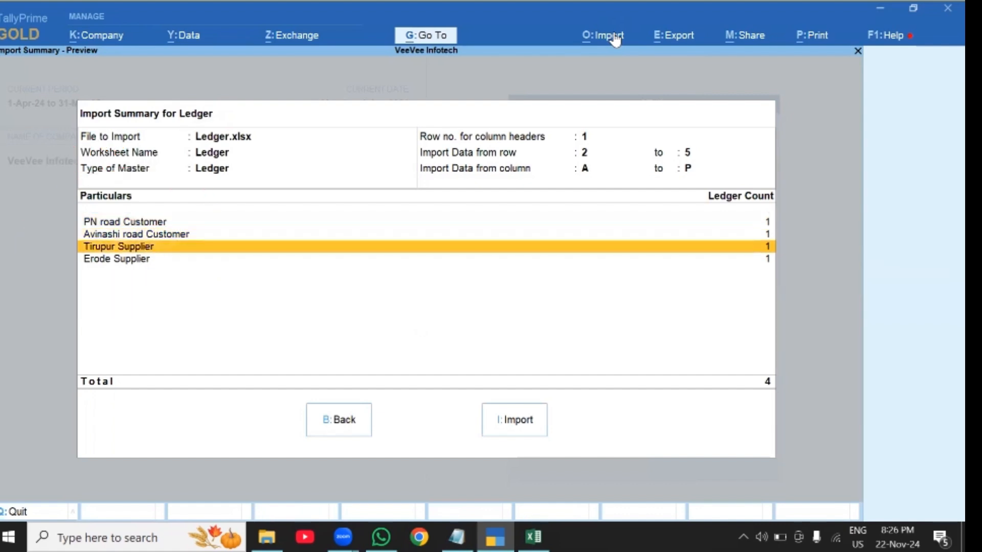
key("Up")
key("Up")
key("Up")
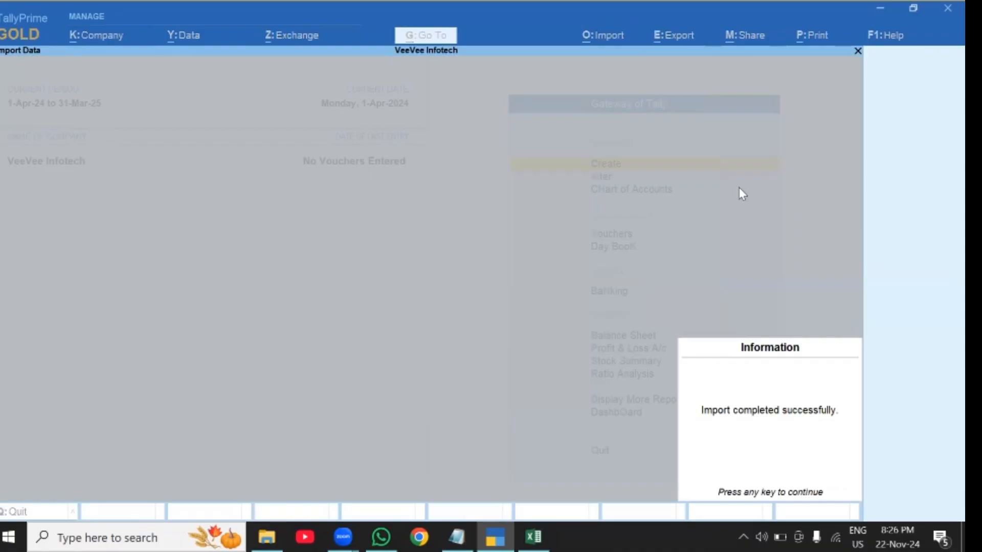
key("Return")
Open the list of existing ledgers for alteration
key("Down")
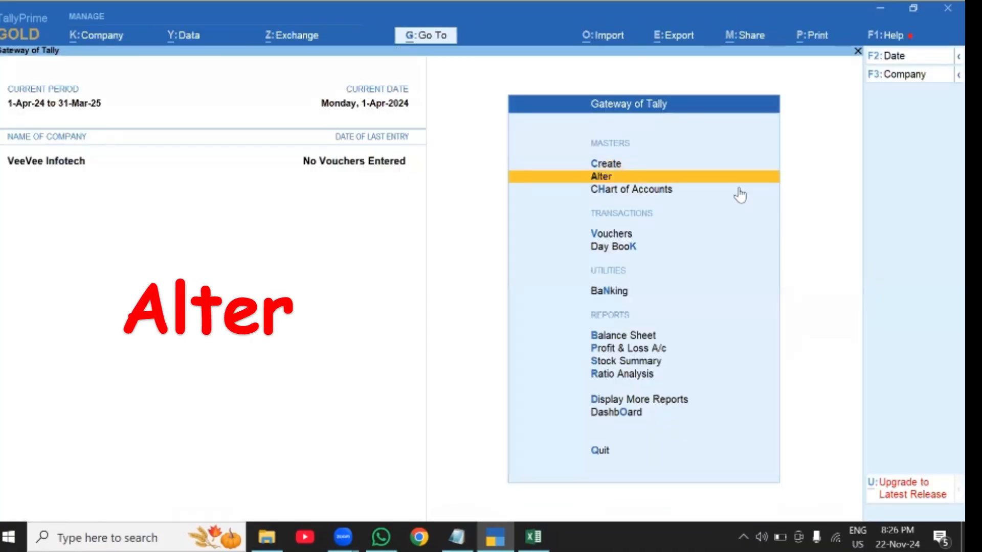
key("Return")
key("Down")
key("Return")
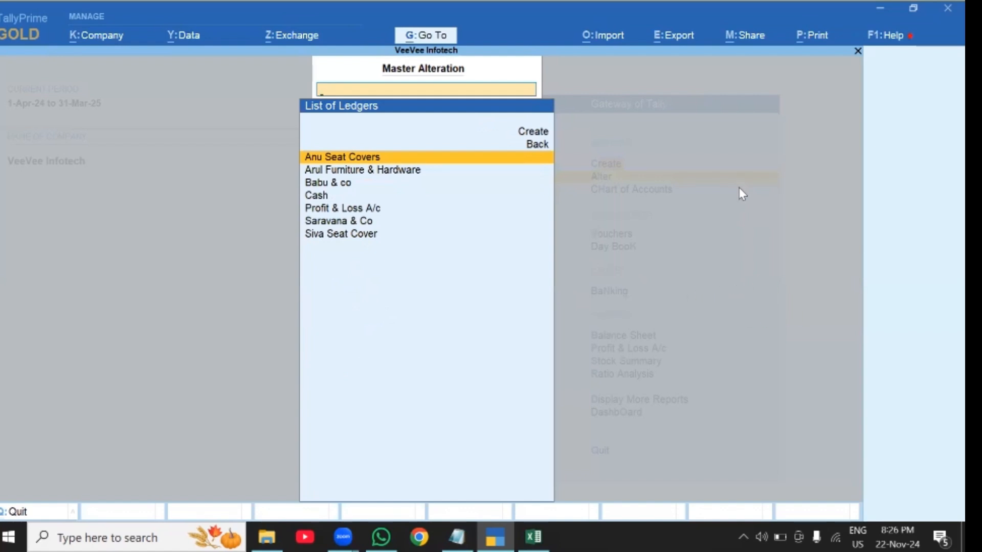
Check the Anu Seat Covers ledger's group, bill-by-bill, mailing and tax registration details, and quit the alteration without saving
key("Return")
key("Return")
key("Return")
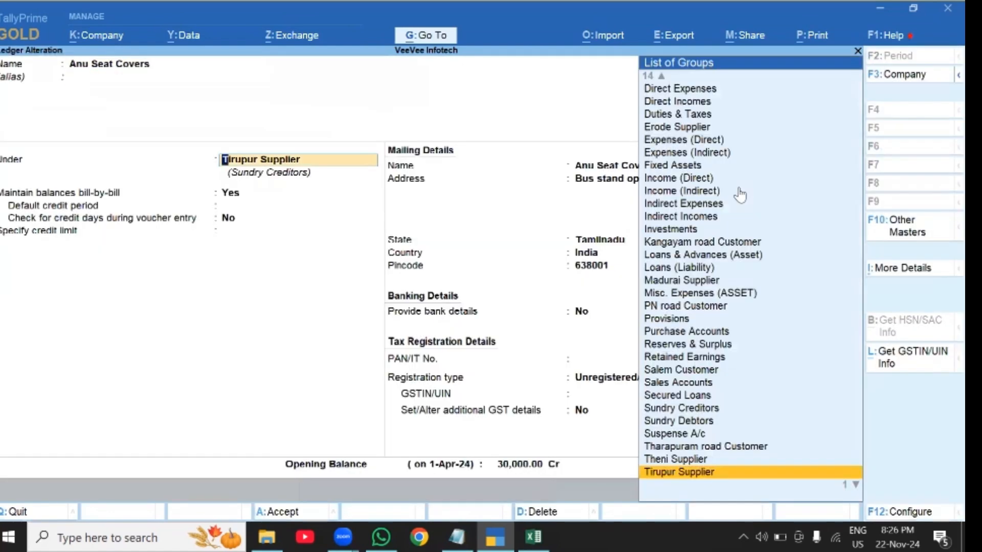
key("Return")
key("Return")
key("Return")
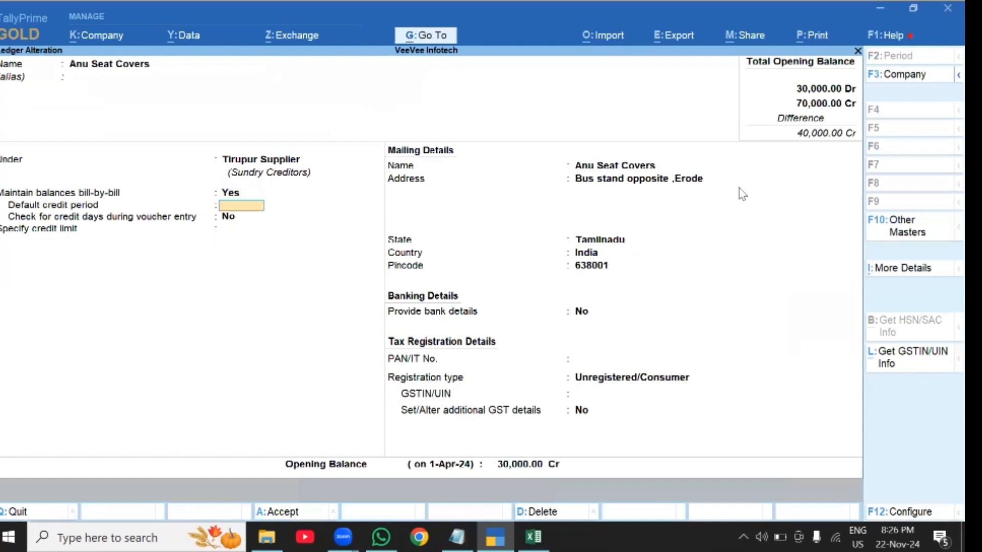
key("Return")
key("Return")
key("Return")
key("Return")
key("Return")
key("Return")
key("Return")
key("Return")
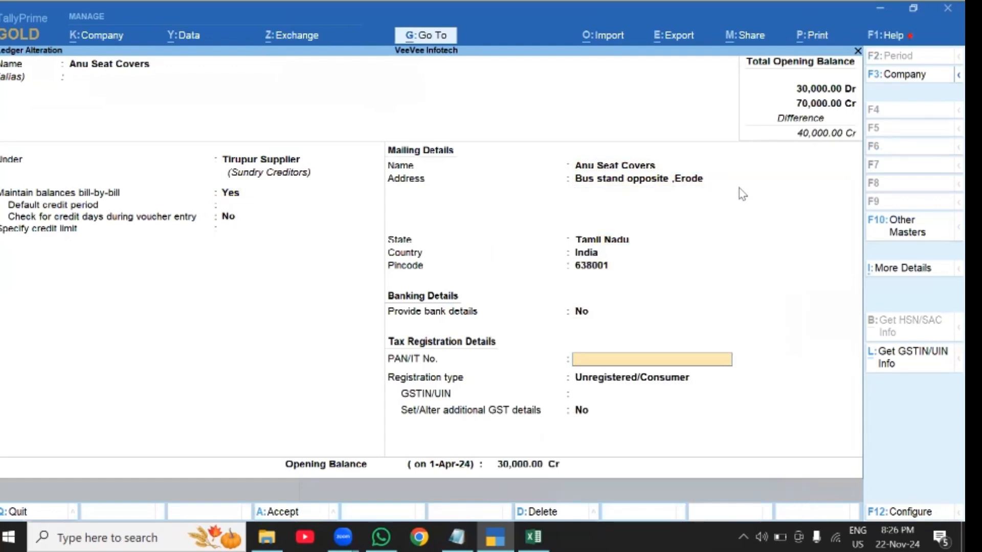
key("Return")
key("Escape")
key("y")
Check the Arul Furniture & Hardware ledger's group and mailing details, quit without saving, and return to Gateway of Tally
key("Down")
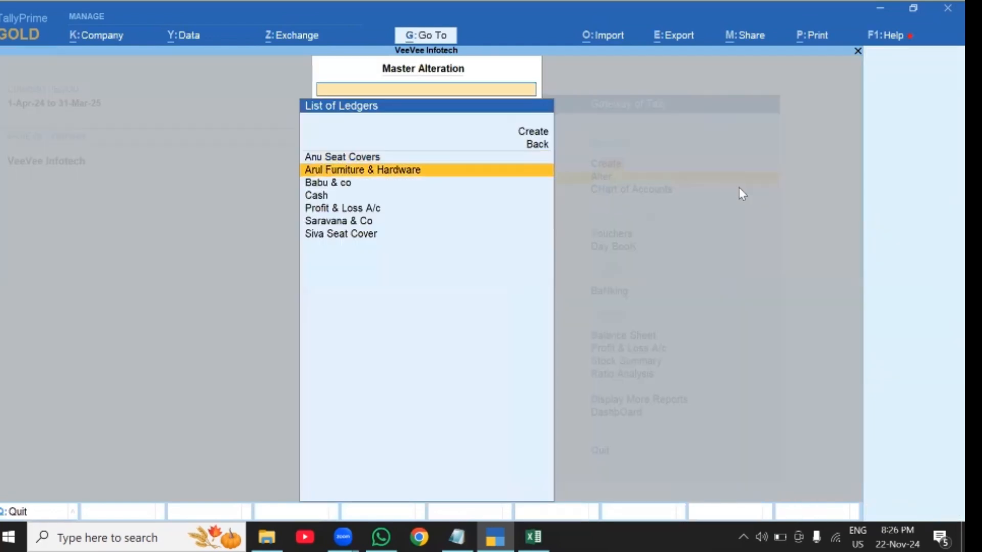
key("Return")
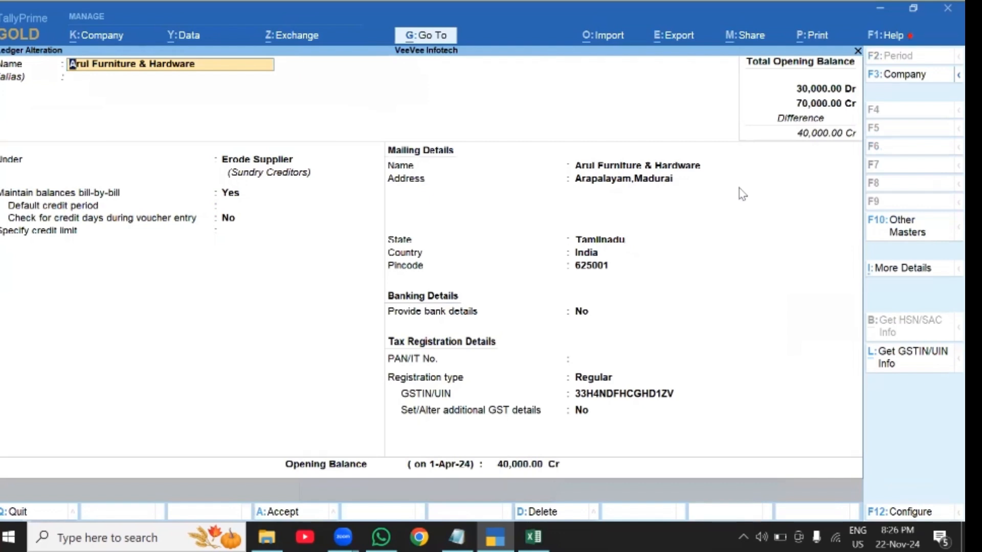
key("Return")
key("Return")
key("Return")
key("Return")
key("Return")
key("Return")
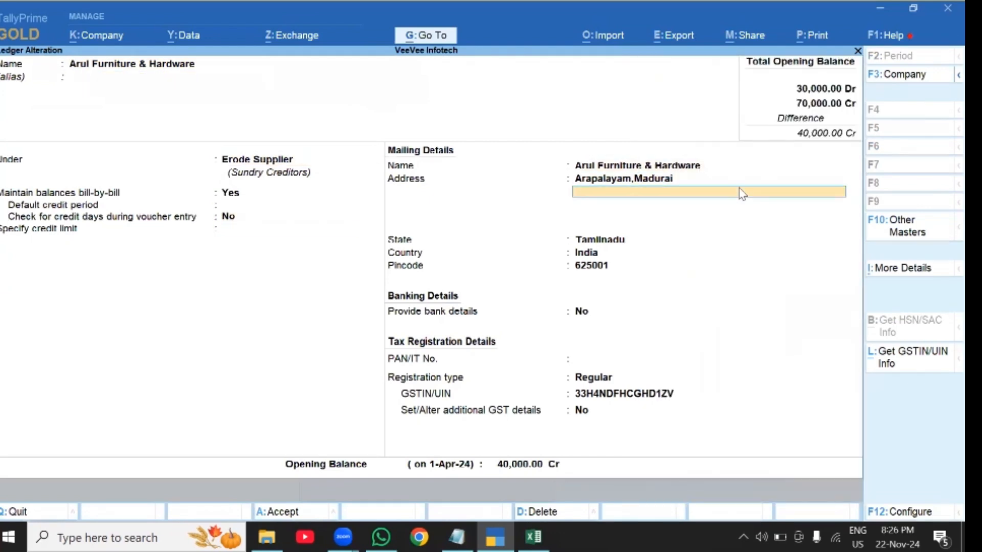
key("Return")
key("Return")
key("Escape")
key("y")
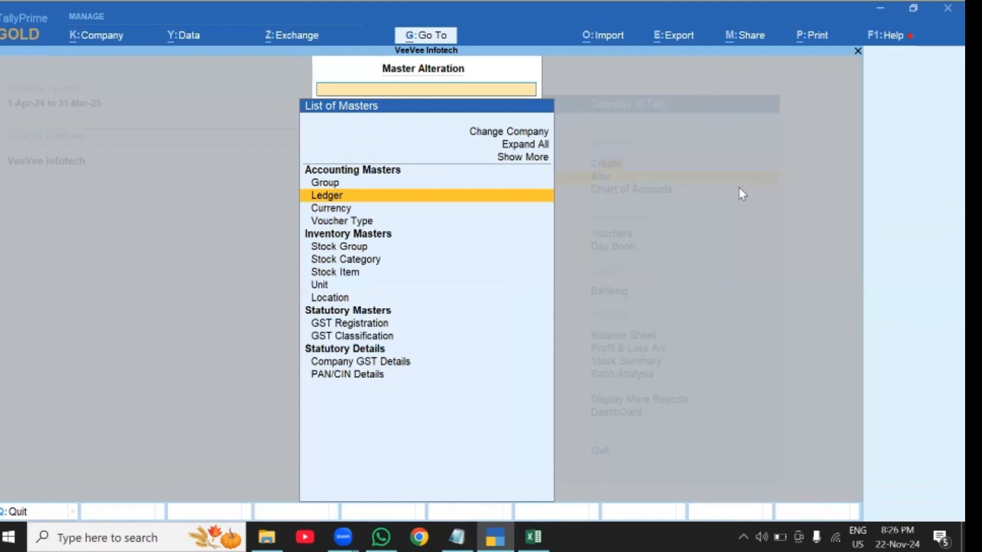
key("Escape")
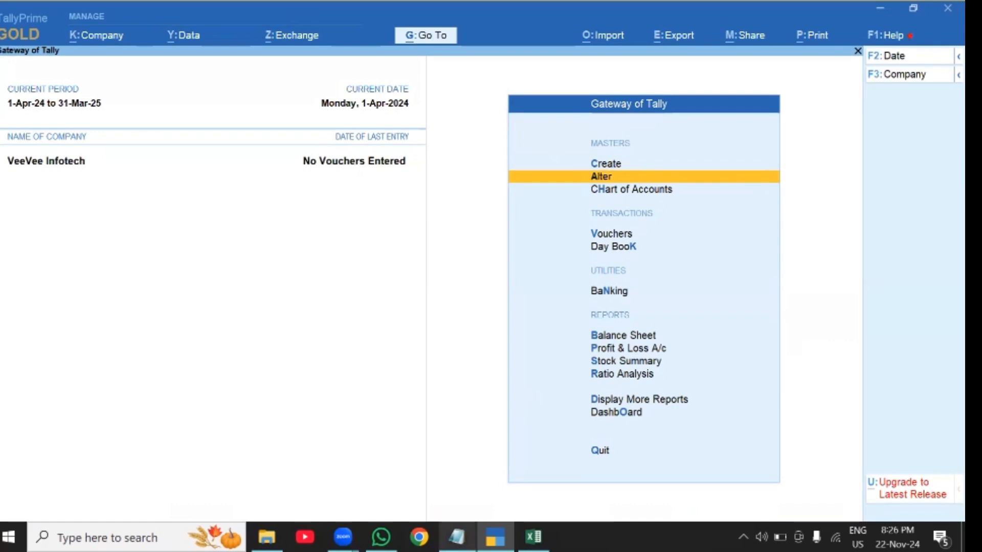
Switch to the Excel to Tally Import Flow notes in Notepad to check the import order, and return to TallyPrime
left_click(457, 537)
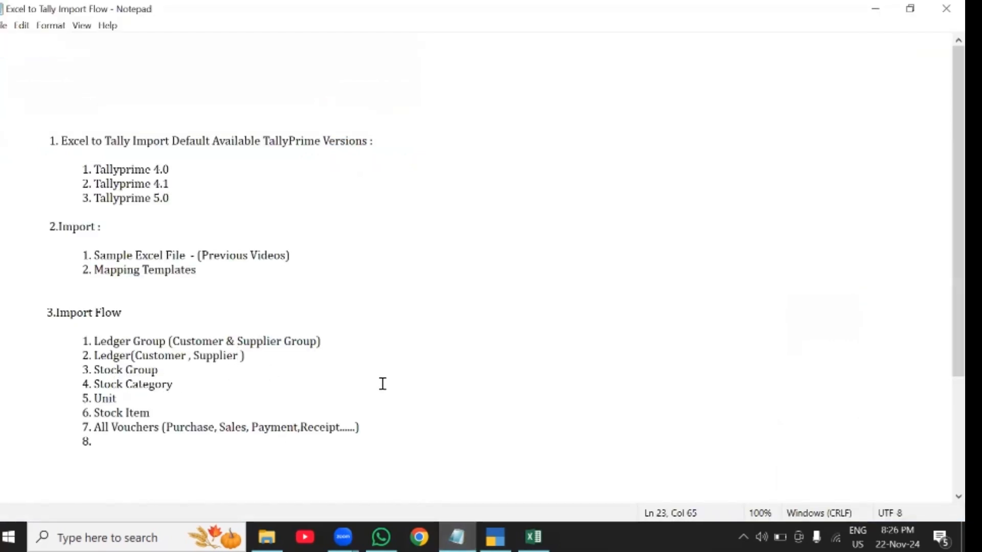
key("alt+Tab")
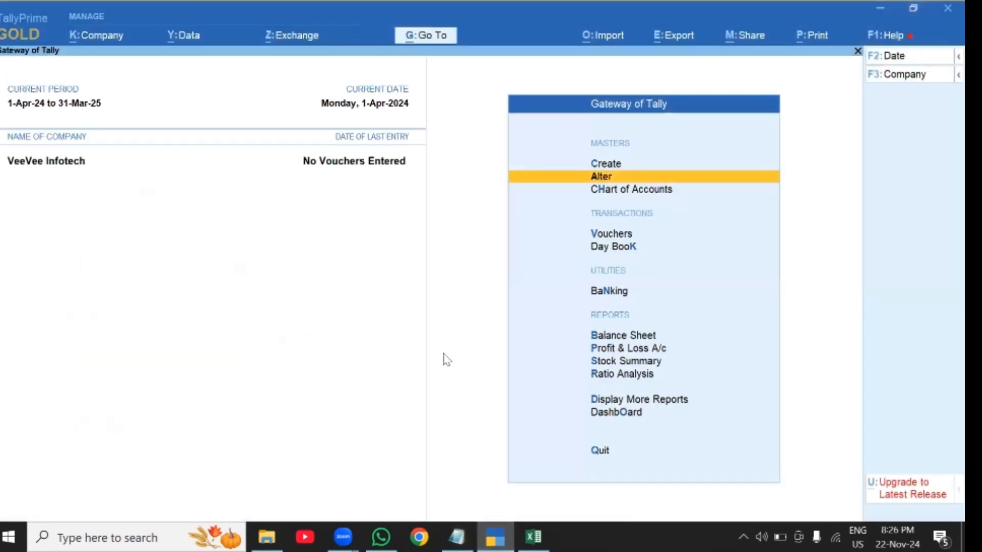